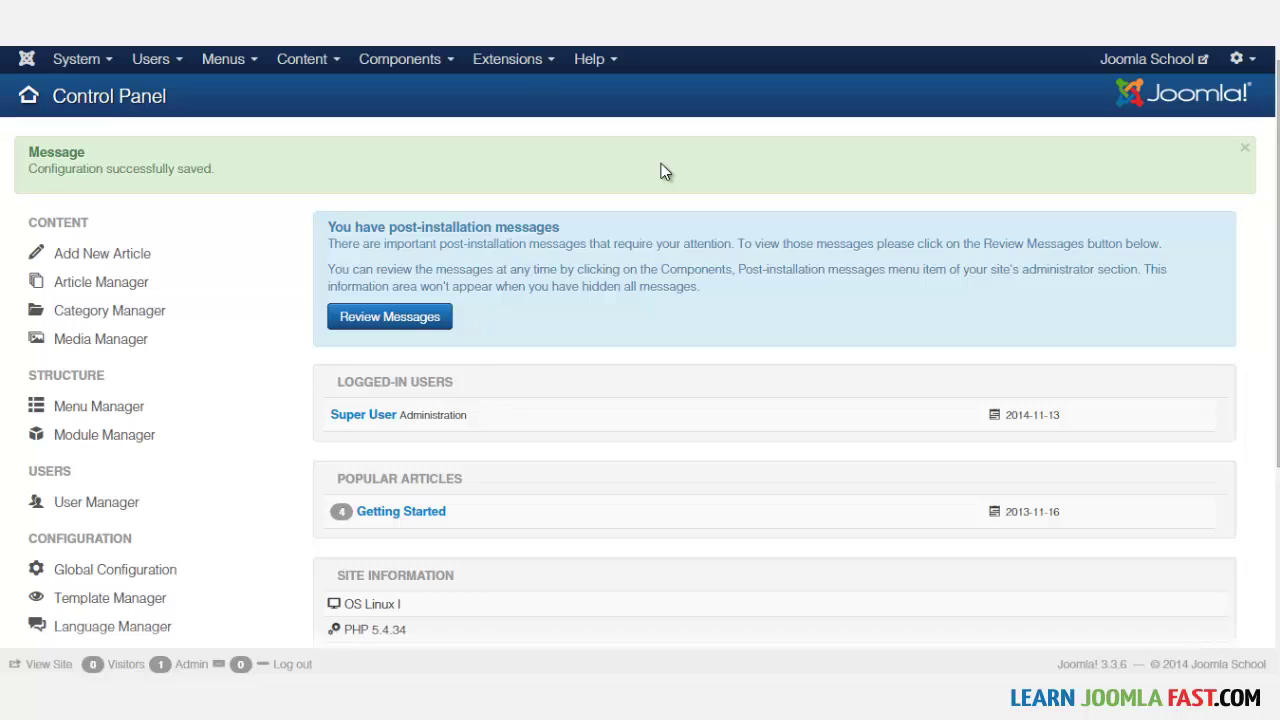
# Step: Go from the Extensions menu to the Template Manager's Styles list
pyautogui.click(496, 64)
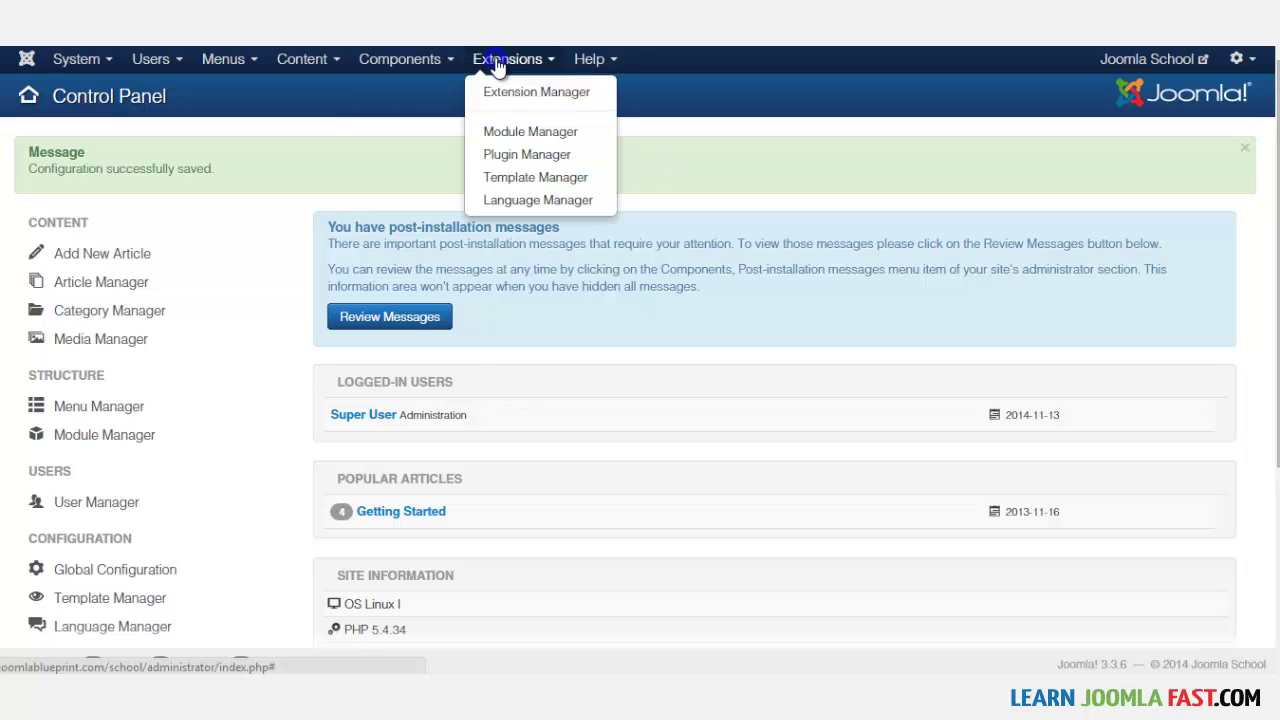
pyautogui.click(516, 178)
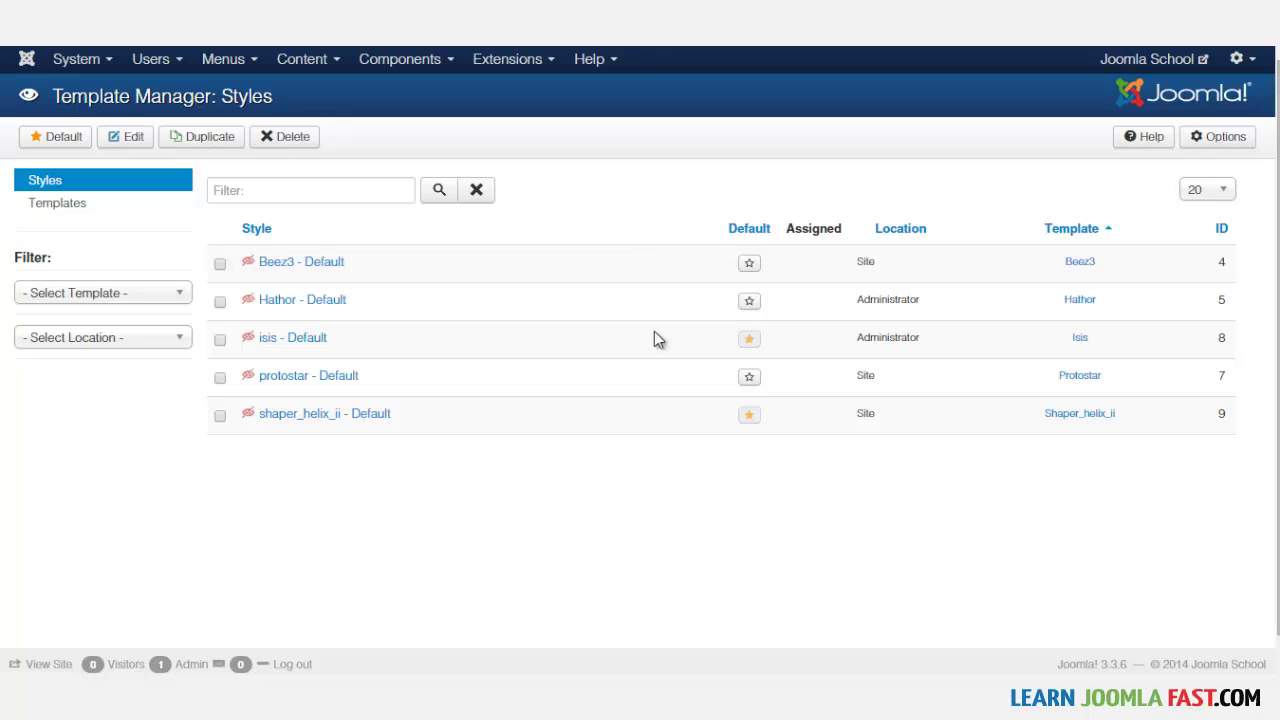
# Step: Open the shaper_helix_ii - Default style and show its Basic settings
pyautogui.click(305, 415)
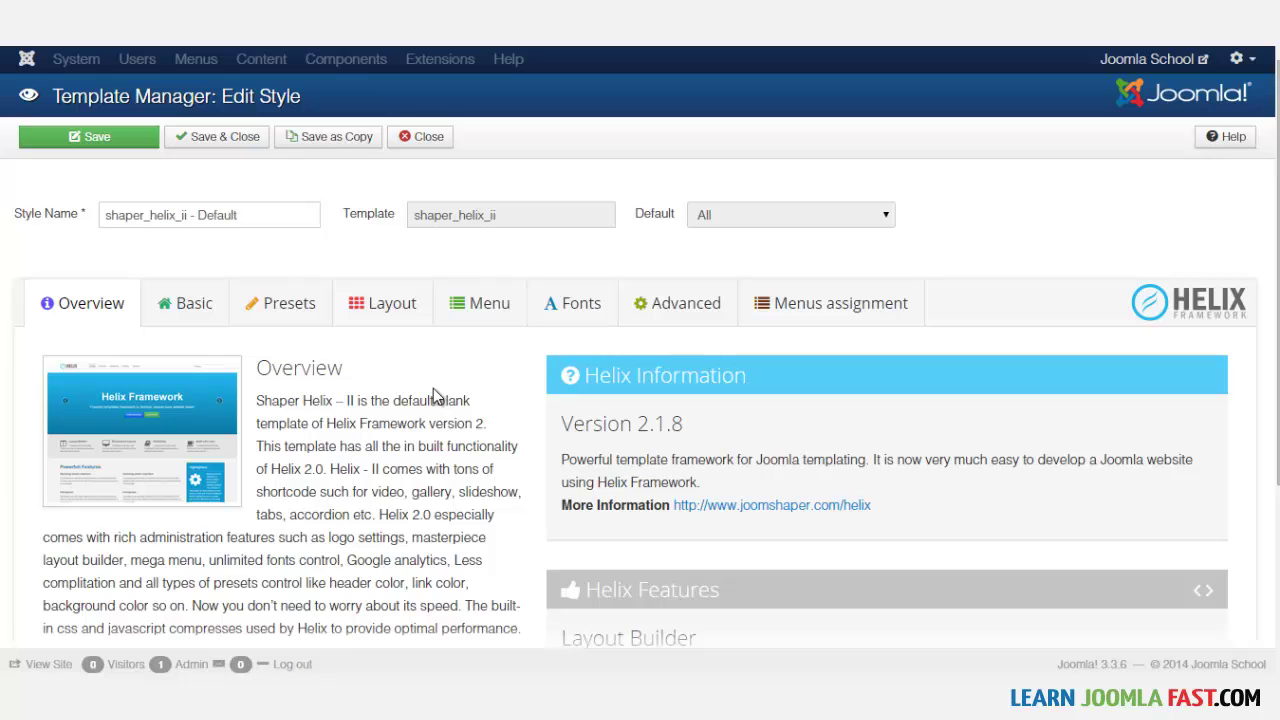
pyautogui.moveTo(1276, 90); pyautogui.dragTo(763, 286)
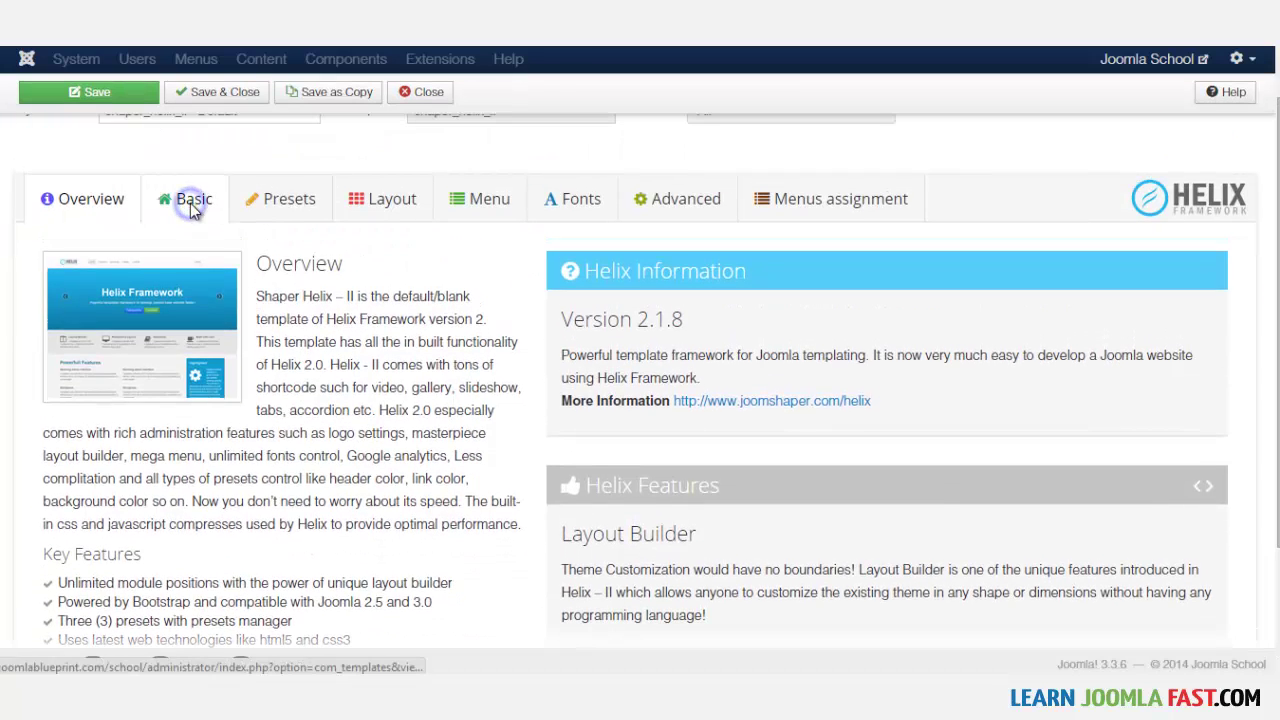
pyautogui.click(193, 205)
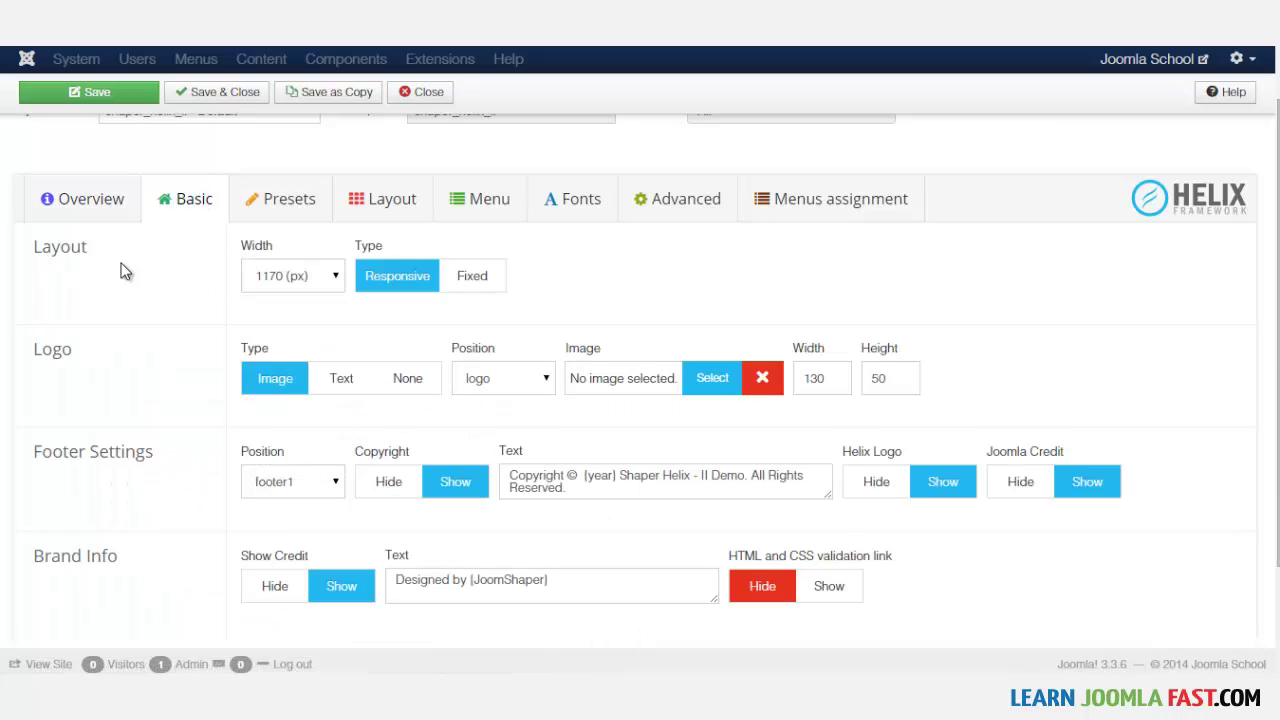
# Step: Change the layout width from 1170 px to 940 px and save the style
pyautogui.click(310, 281)
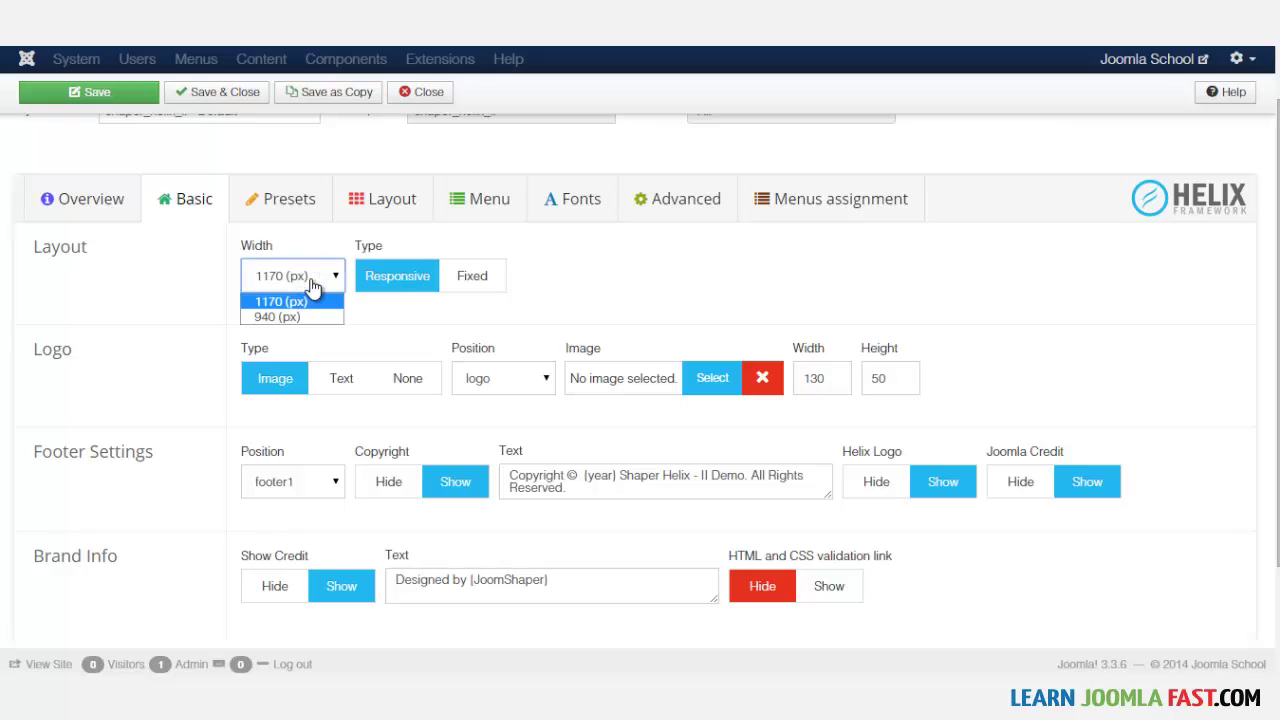
pyautogui.click(310, 282)
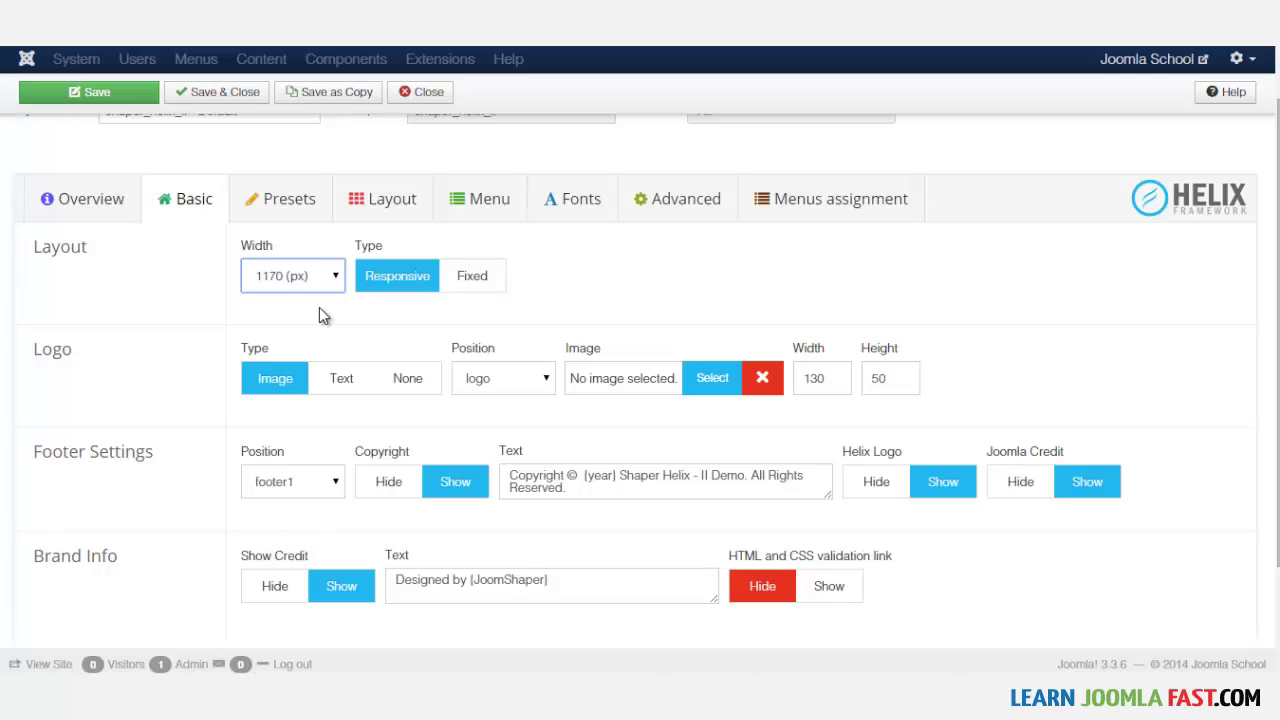
pyautogui.click(322, 277)
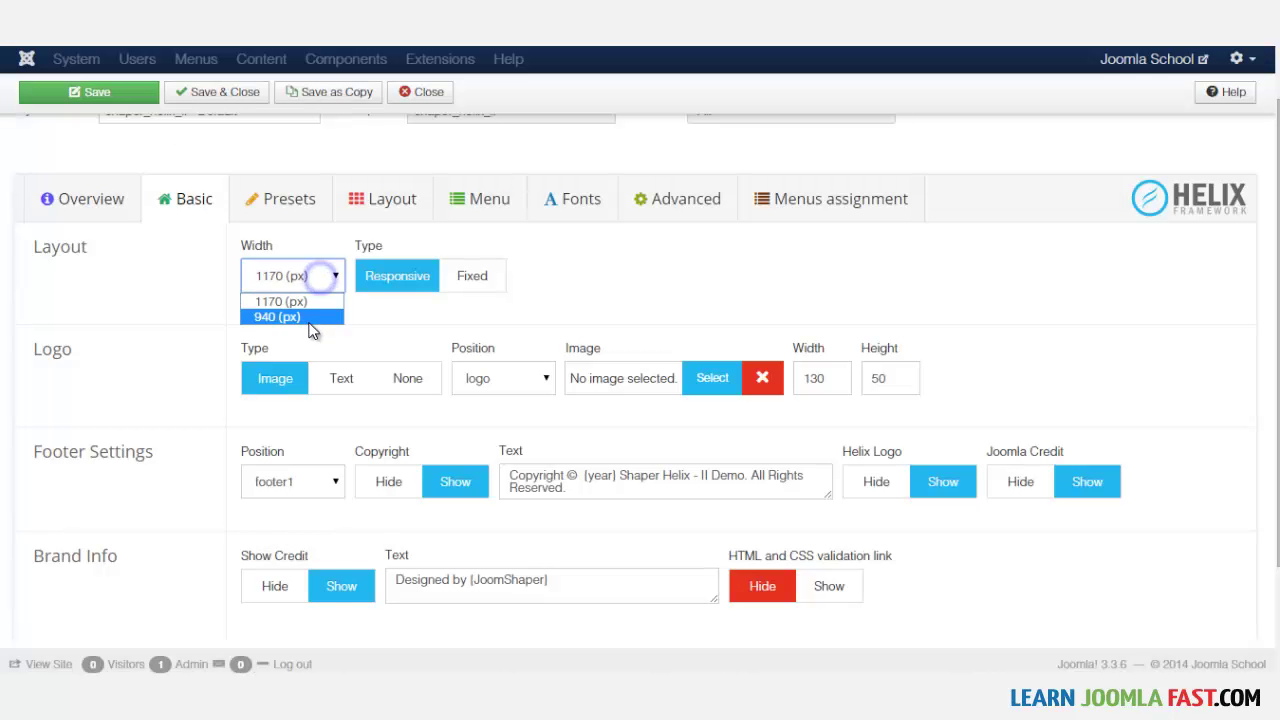
pyautogui.click(310, 320)
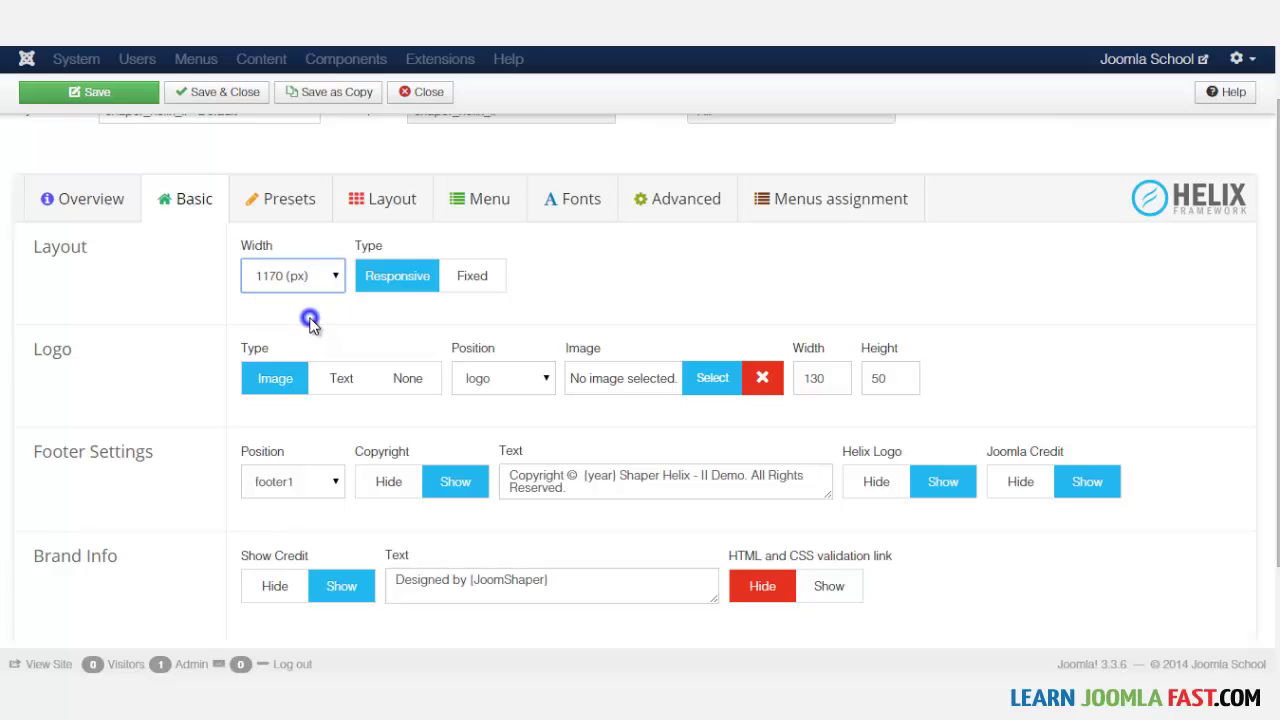
pyautogui.click(103, 90)
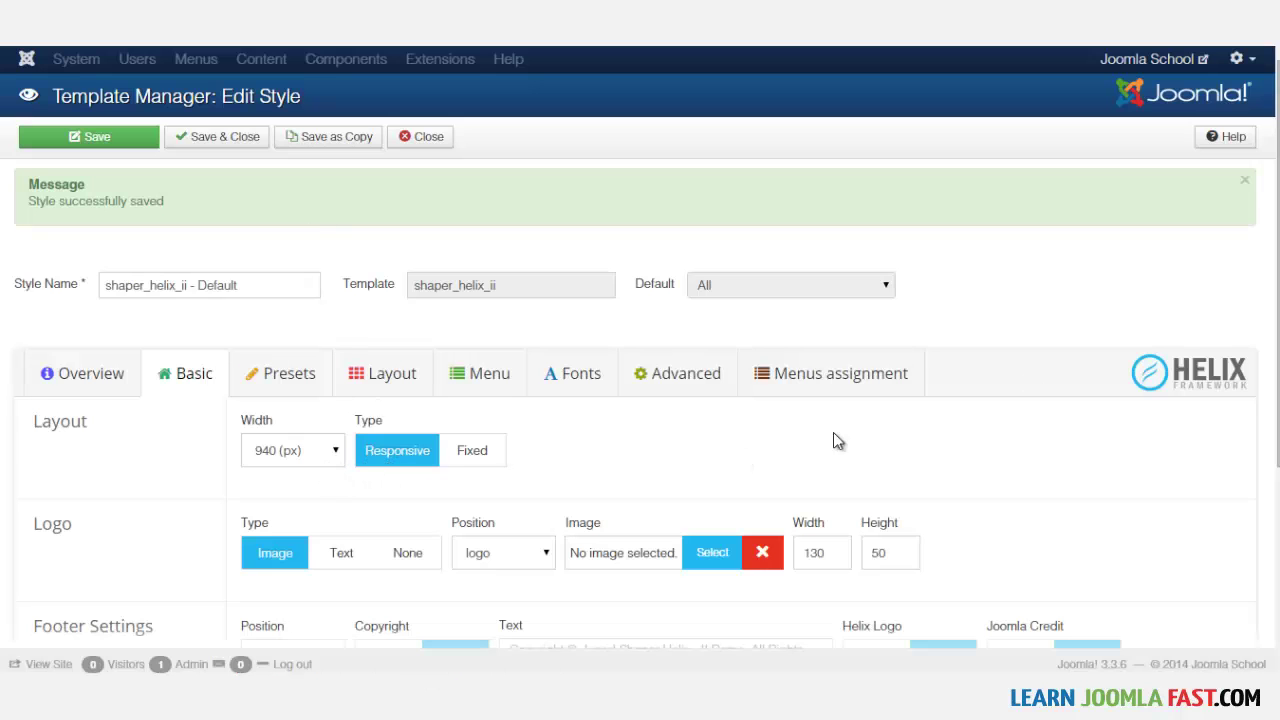
pyautogui.scroll(-3, 1033, 385)
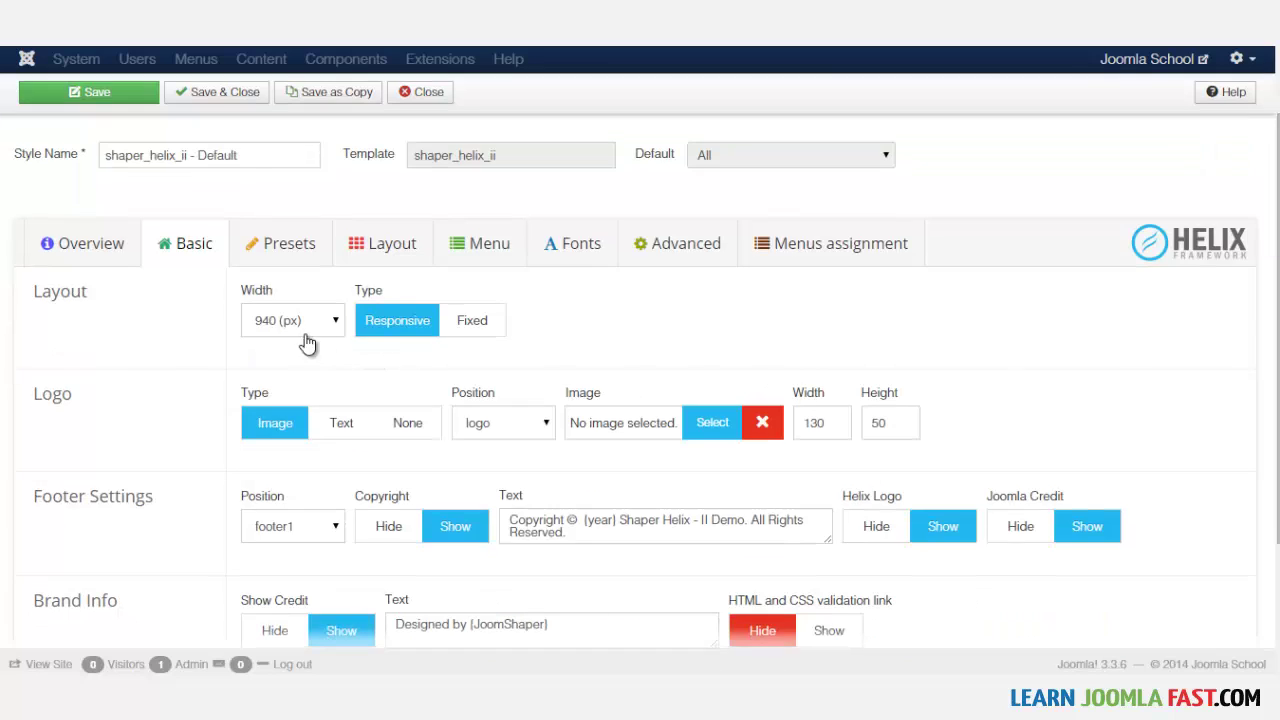
# Step: Set the layout width back to 1170 px
pyautogui.click(297, 320)
pyautogui.click(296, 343)
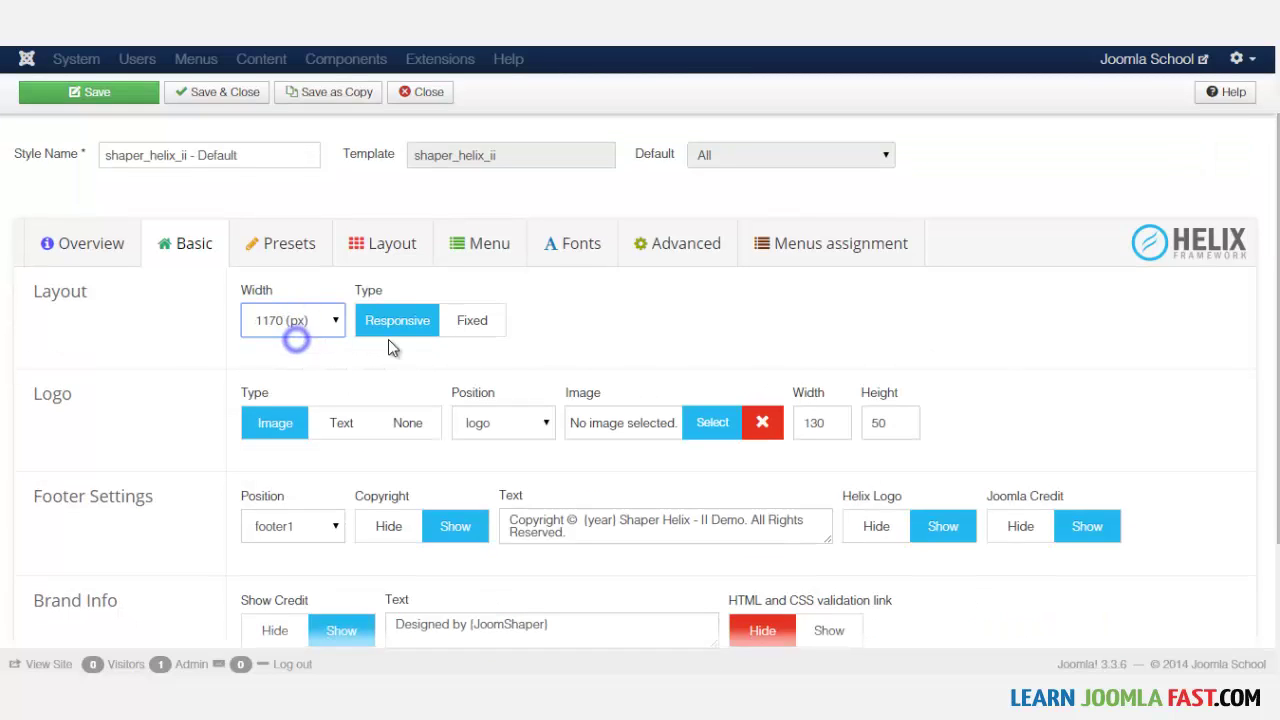
pyautogui.click(594, 323)
pyautogui.scroll(-1, 315, 375)
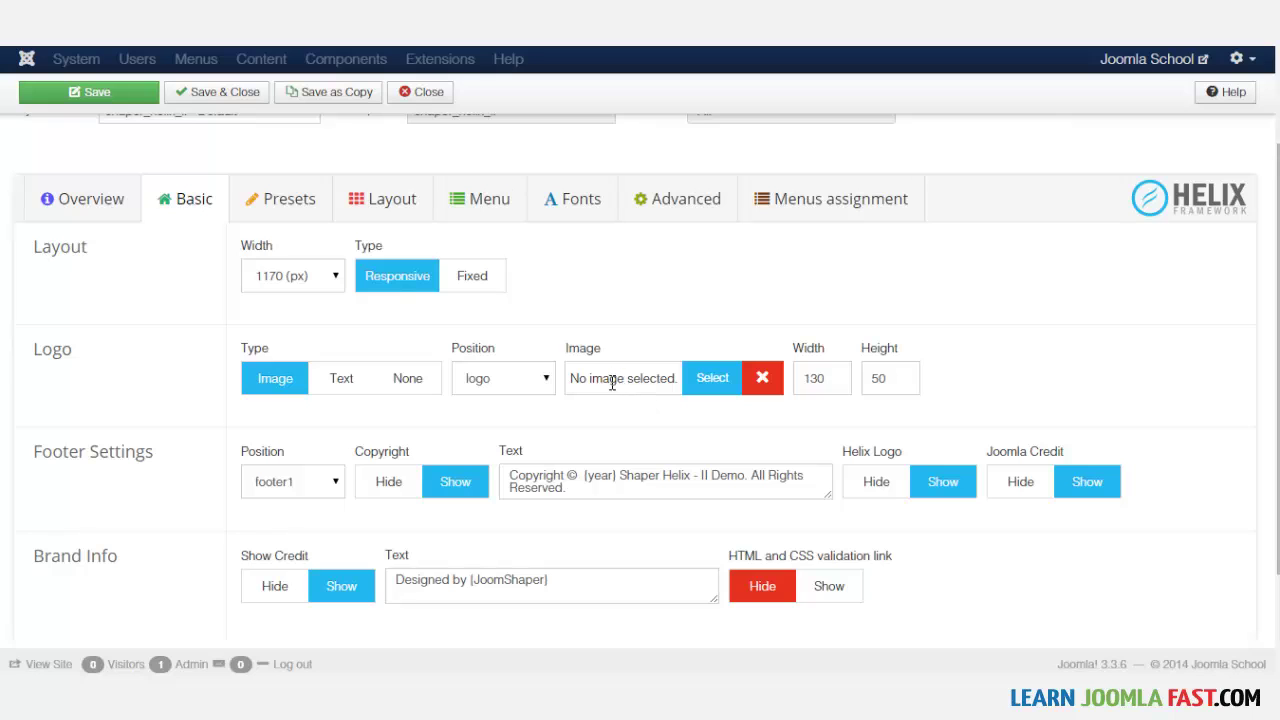
# Step: Browse the logo image chooser and close it without selecting an image
pyautogui.click(716, 384)
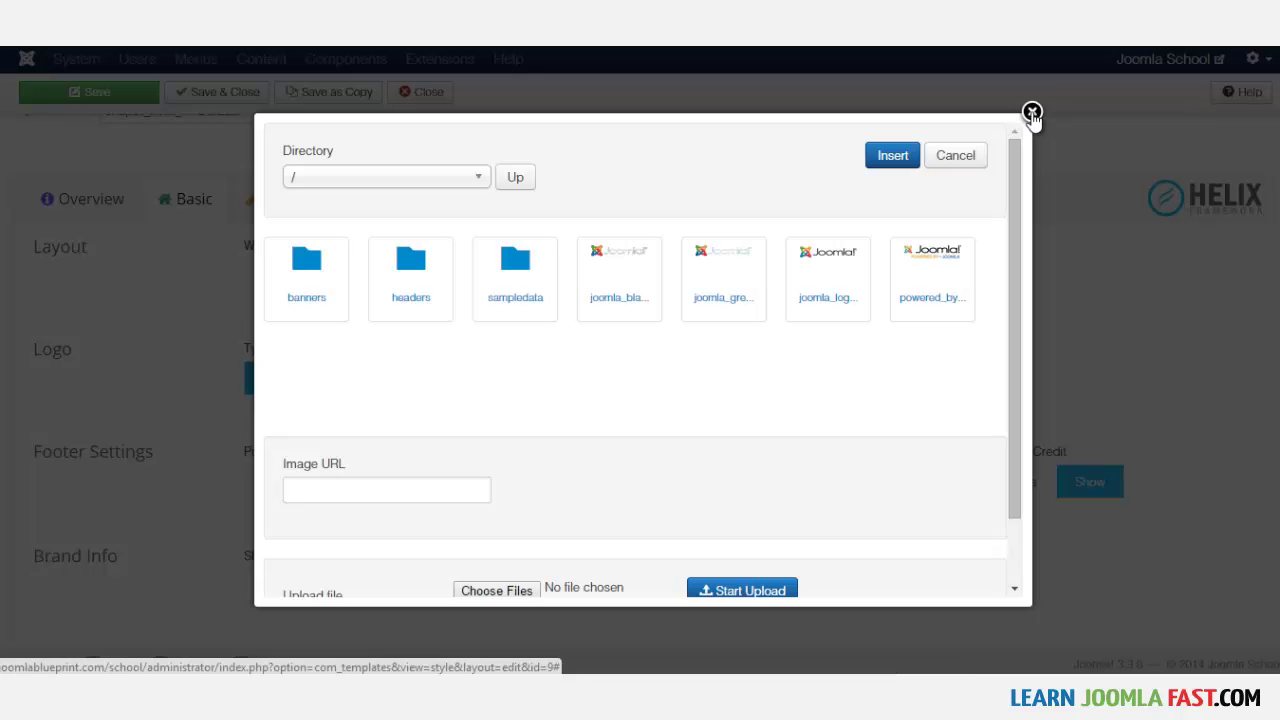
pyautogui.click(1014, 250)
pyautogui.moveTo(1014, 255); pyautogui.dragTo(1014, 369)
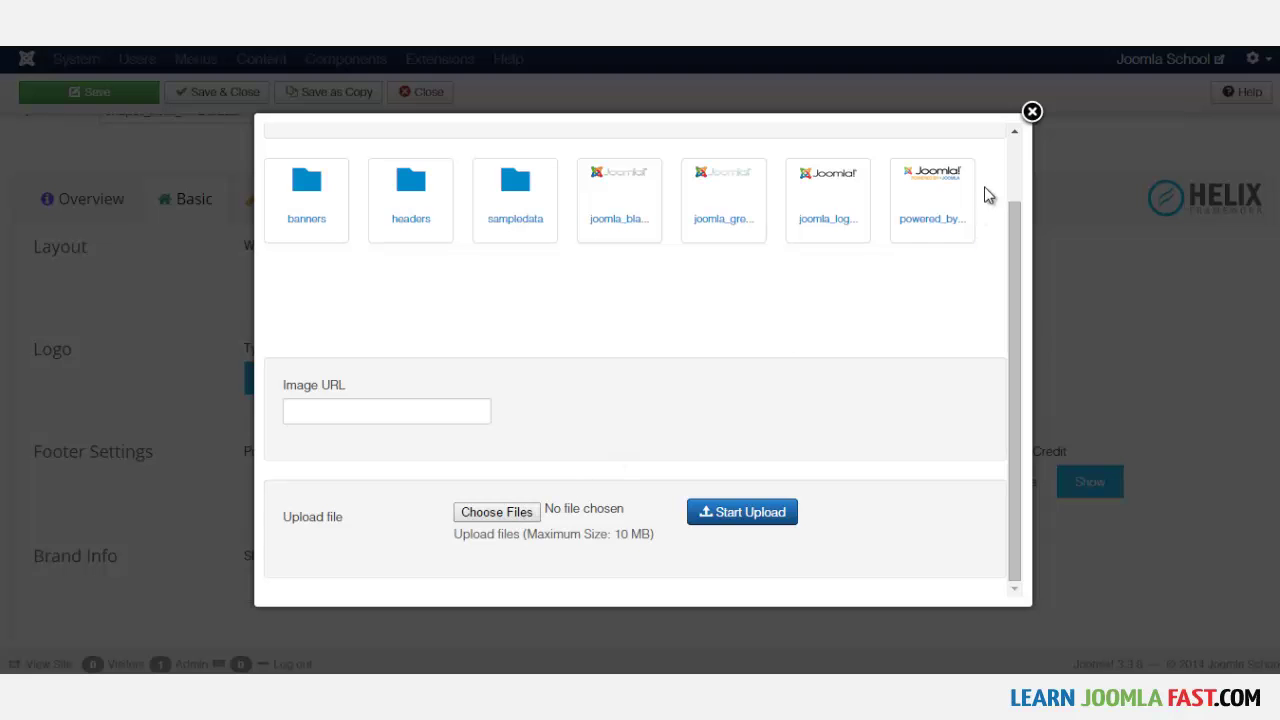
pyautogui.click(1032, 112)
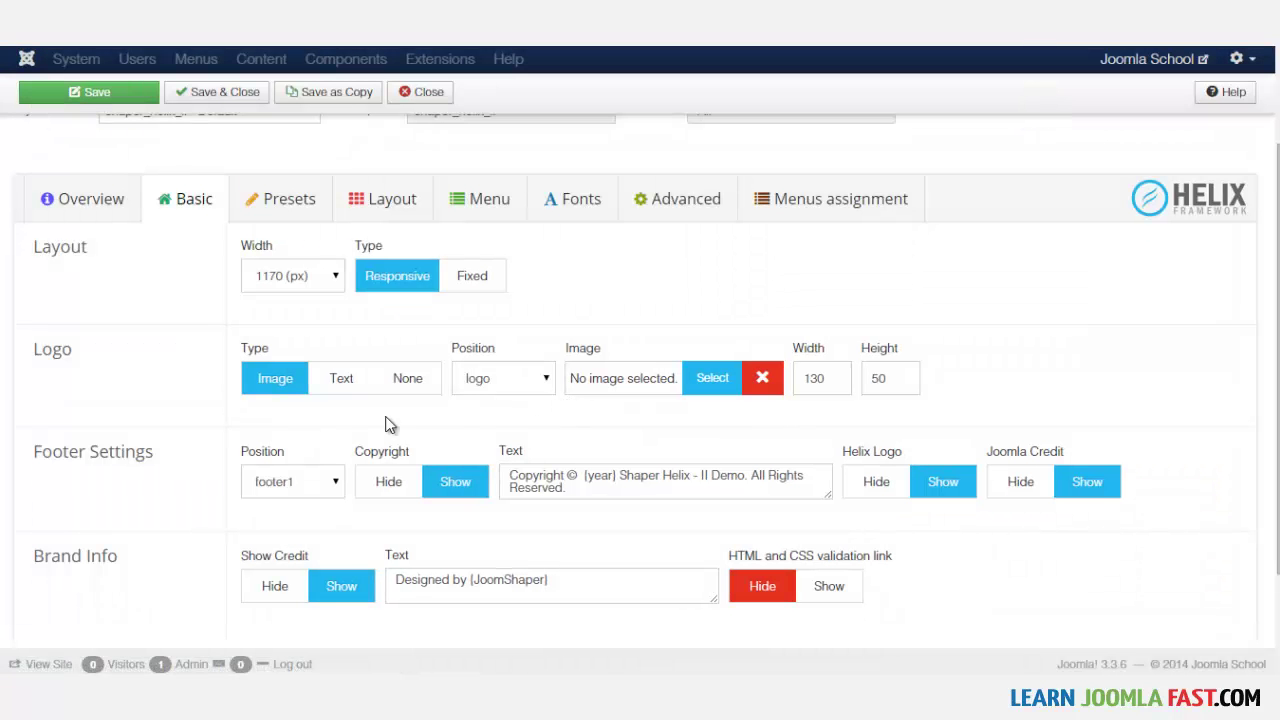
# Step: Switch the logo type to Text, replacing Helix with Joomla School and clearing the old slogan
pyautogui.click(352, 380)
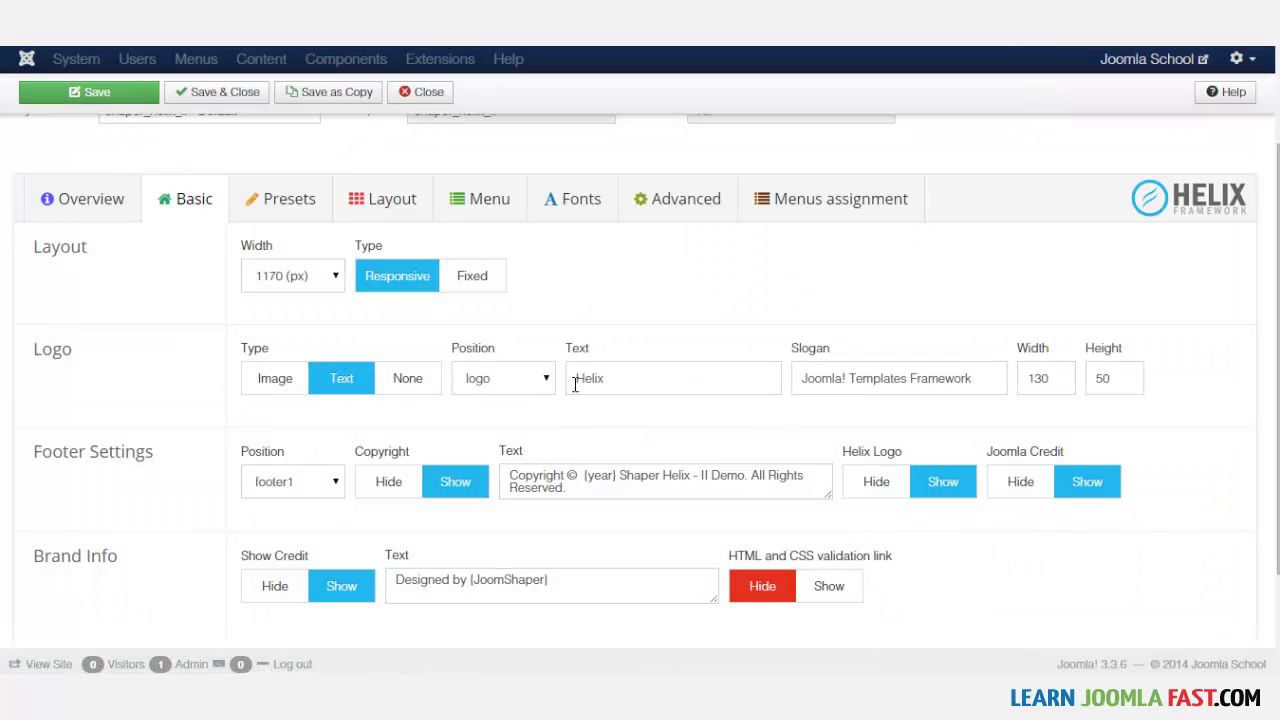
pyautogui.doubleClick(590, 380)
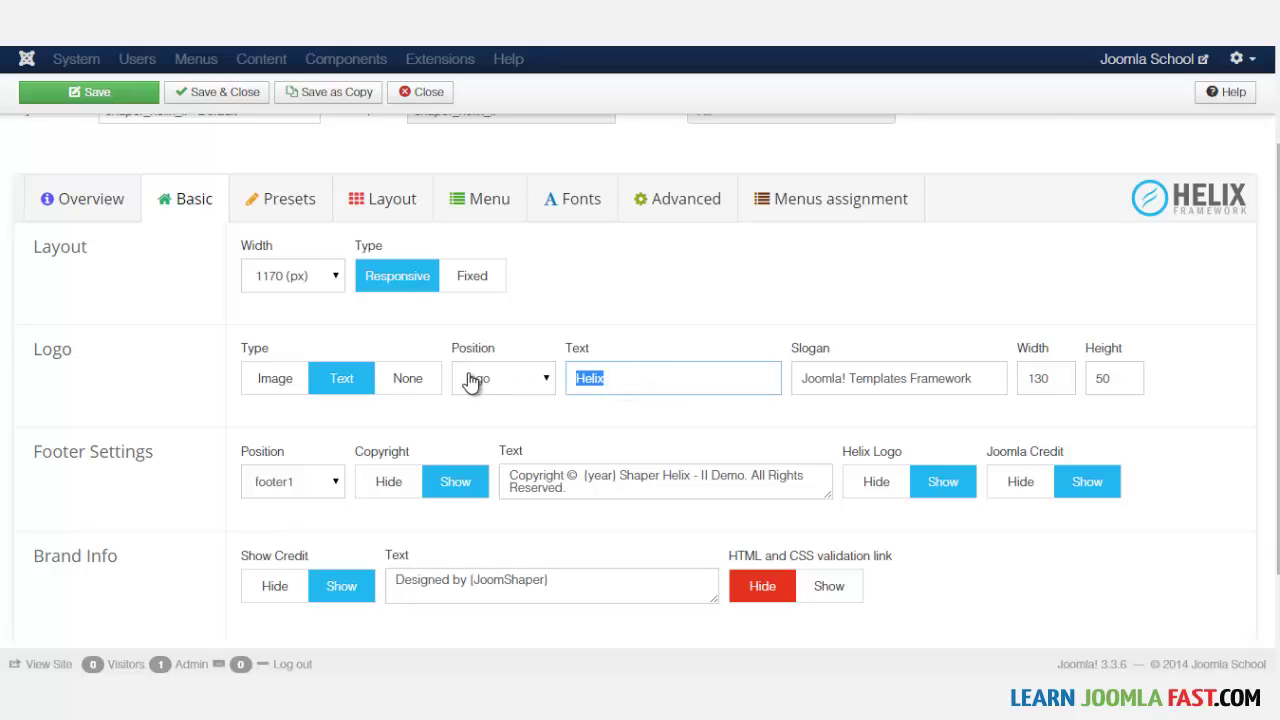
pyautogui.write('Joomla School')
pyautogui.moveTo(990, 378); pyautogui.dragTo(806, 378)
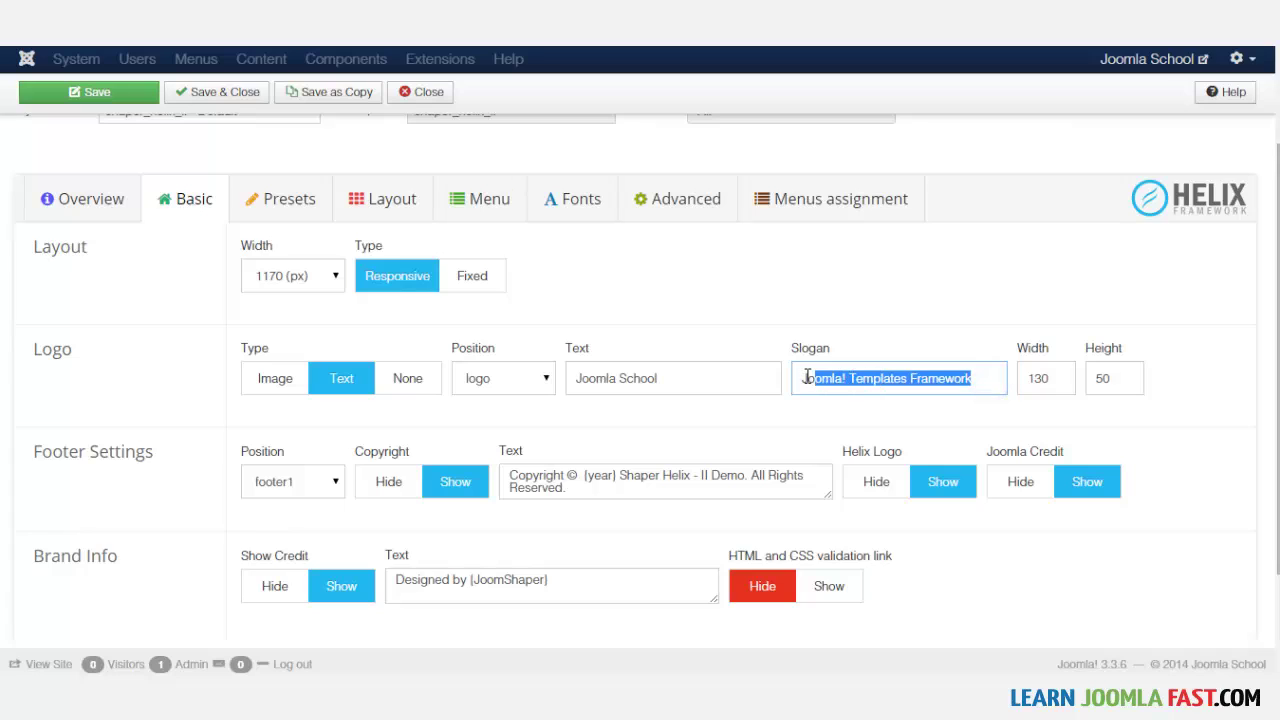
pyautogui.press('BackSpace')
pyautogui.press('BackSpace')
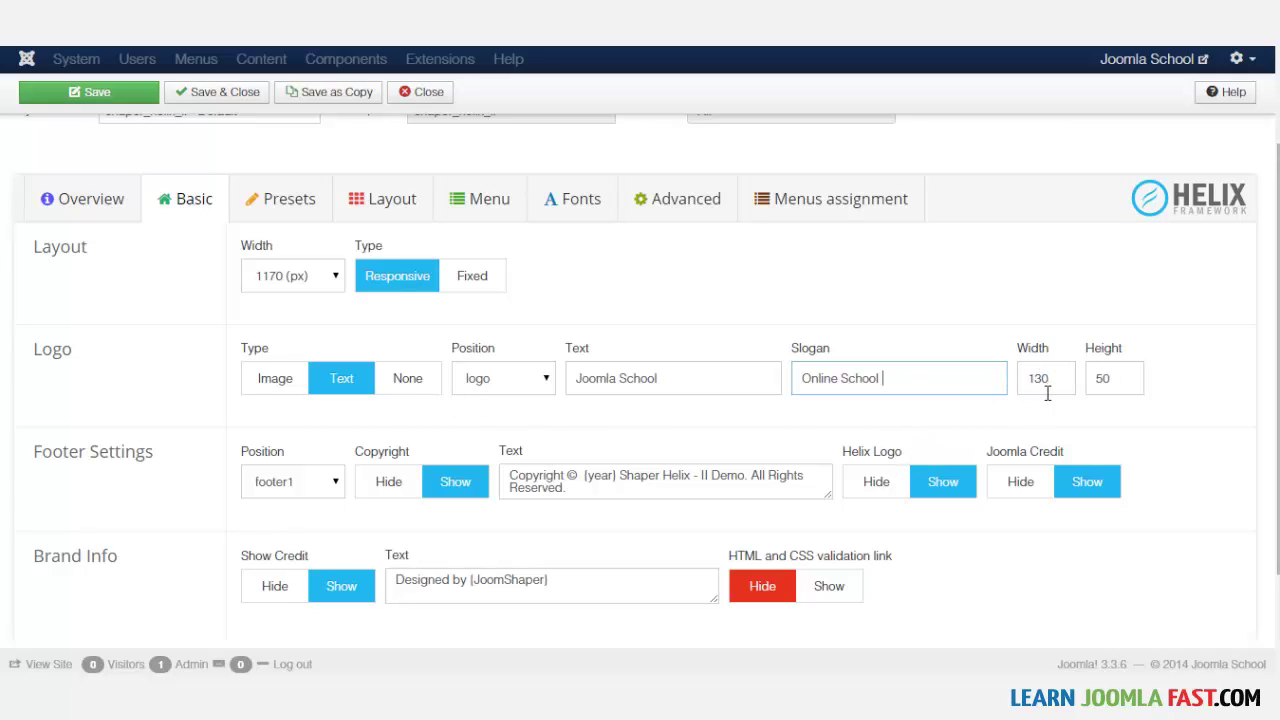
# Step: Keep 'logo' as the logo position, save the style and refresh the front-end site
pyautogui.click(515, 383)
pyautogui.click(514, 377)
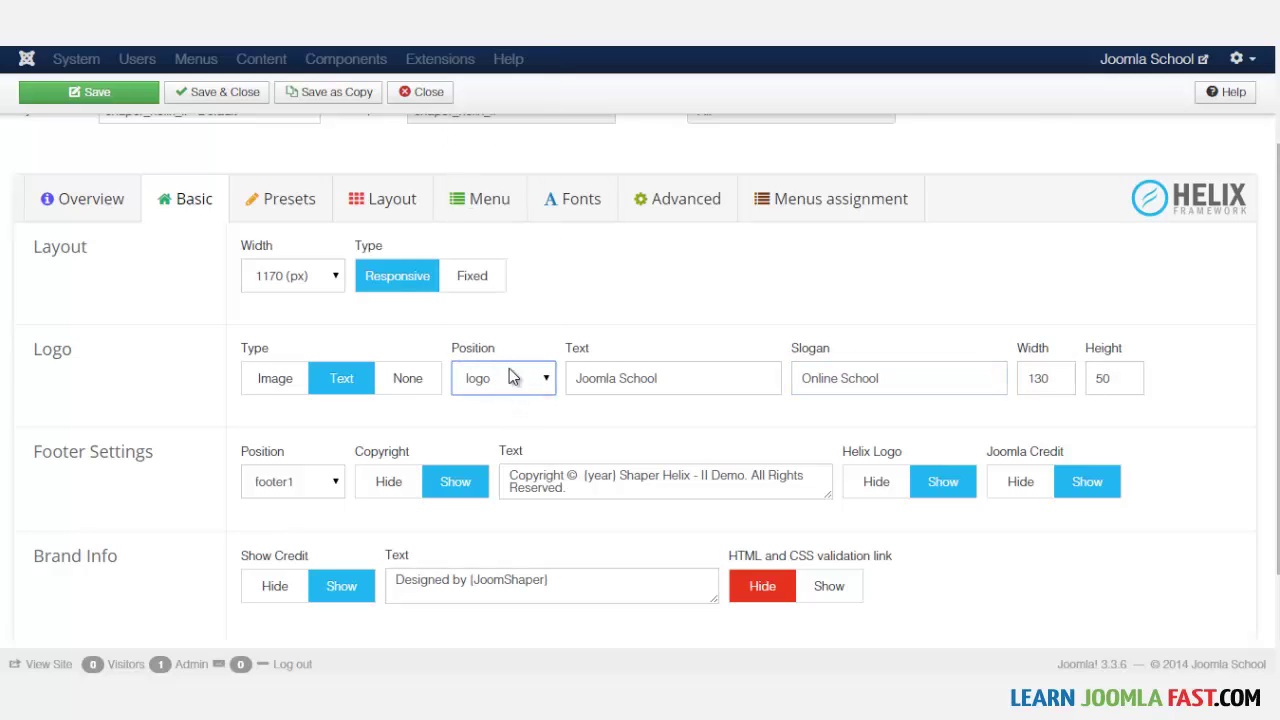
pyautogui.click(519, 375)
pyautogui.click(634, 314)
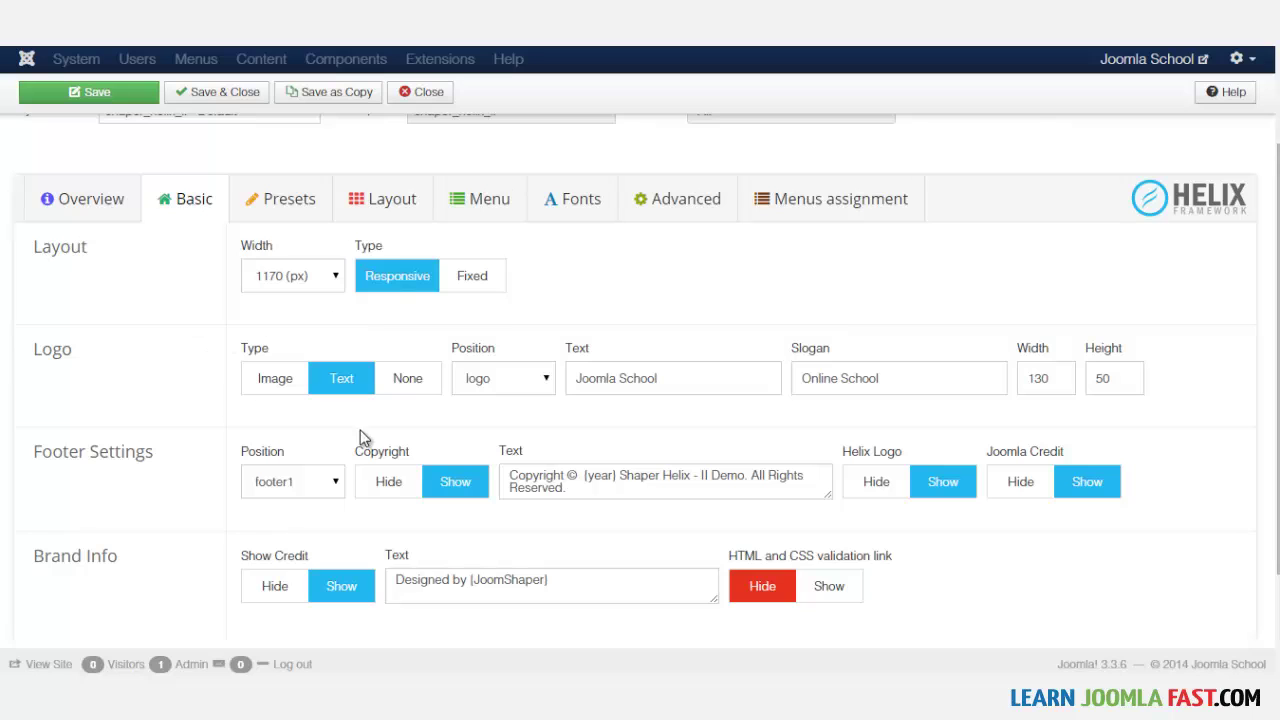
pyautogui.click(90, 92)
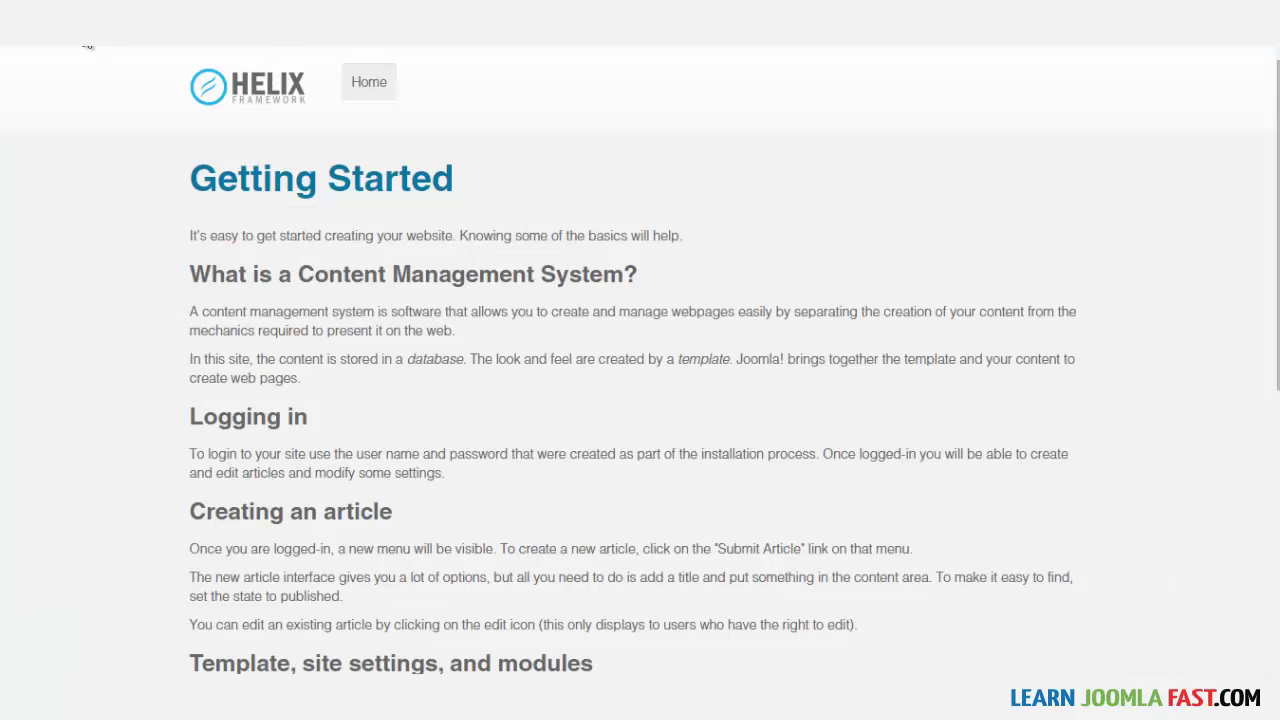
pyautogui.press('F5')
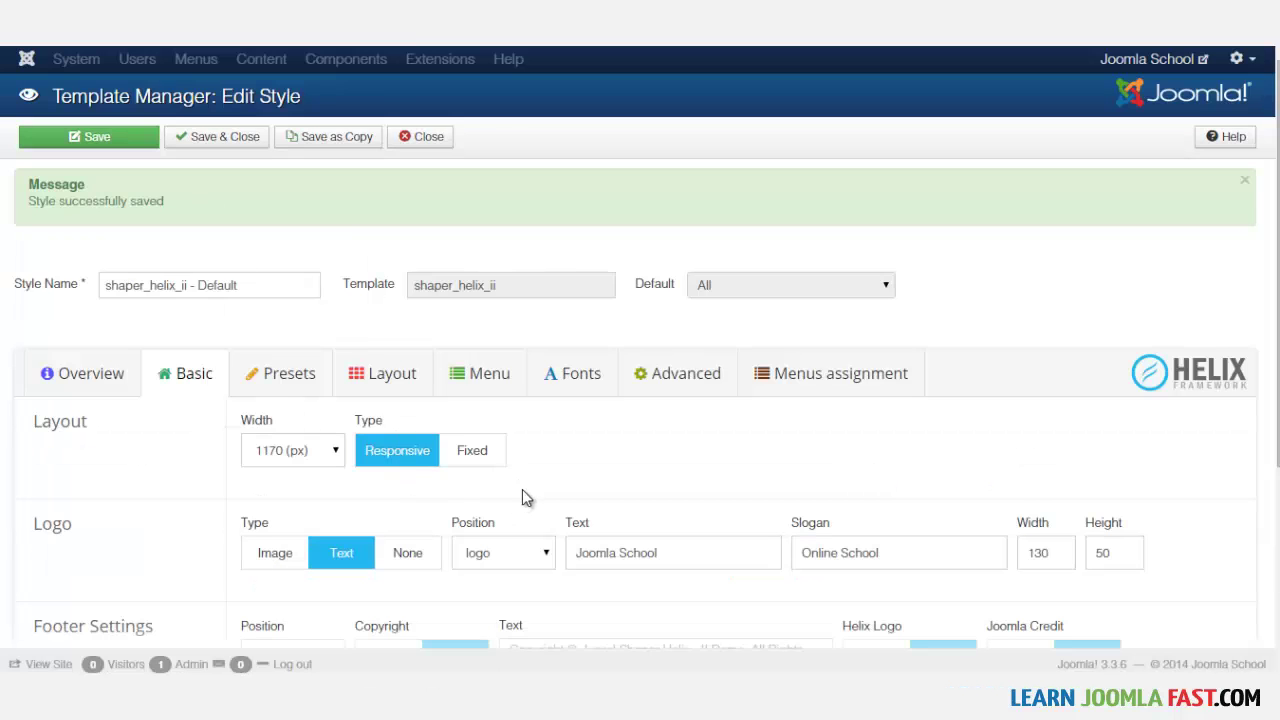
pyautogui.scroll(-3, 444, 443)
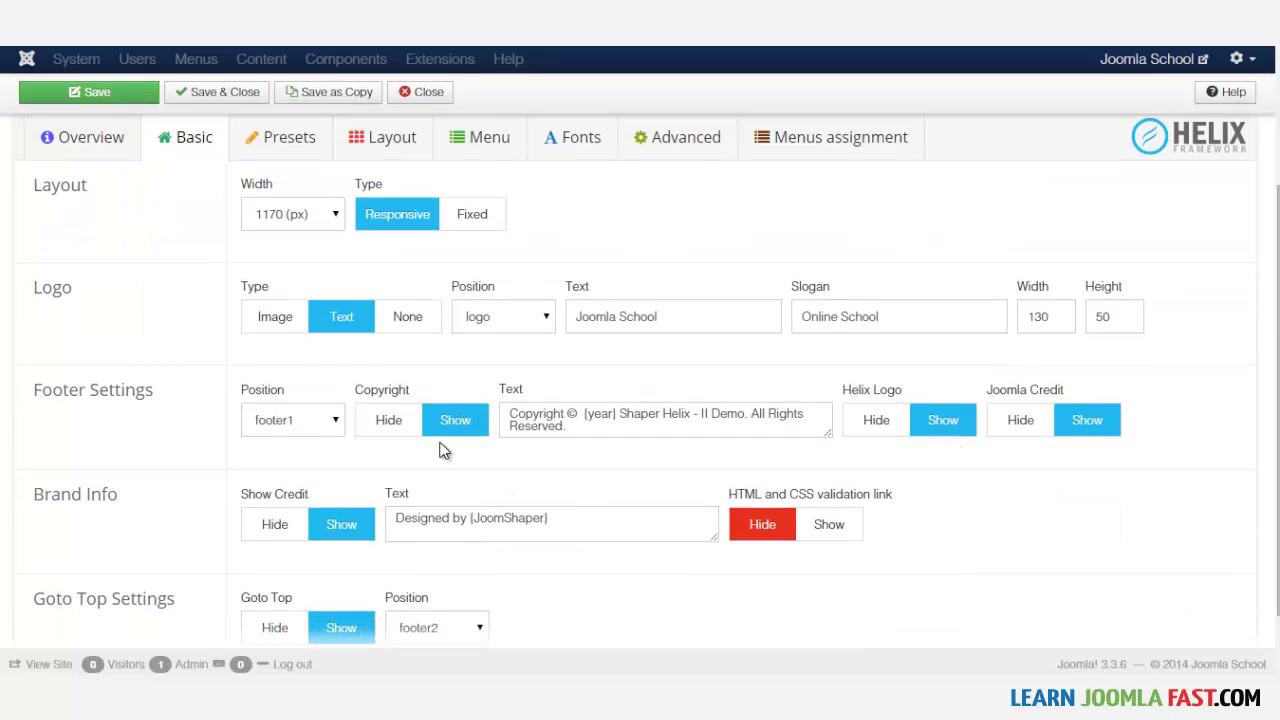
pyautogui.click(412, 317)
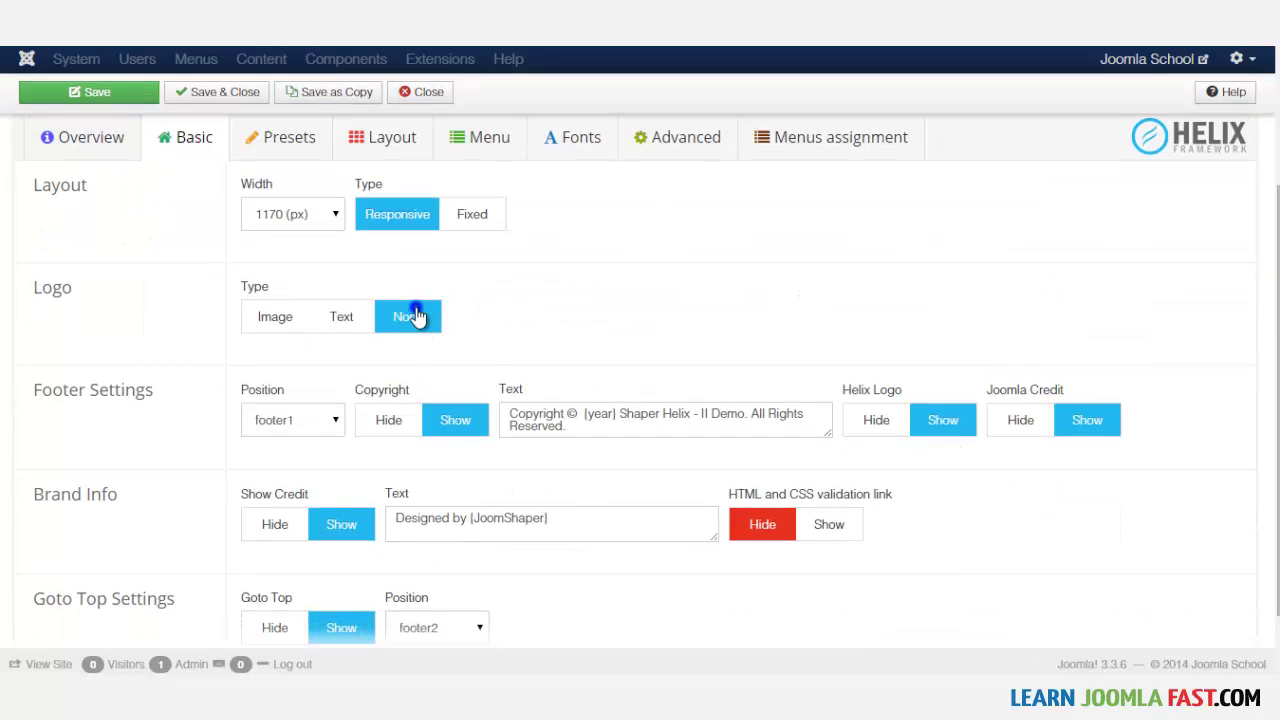
pyautogui.click(342, 325)
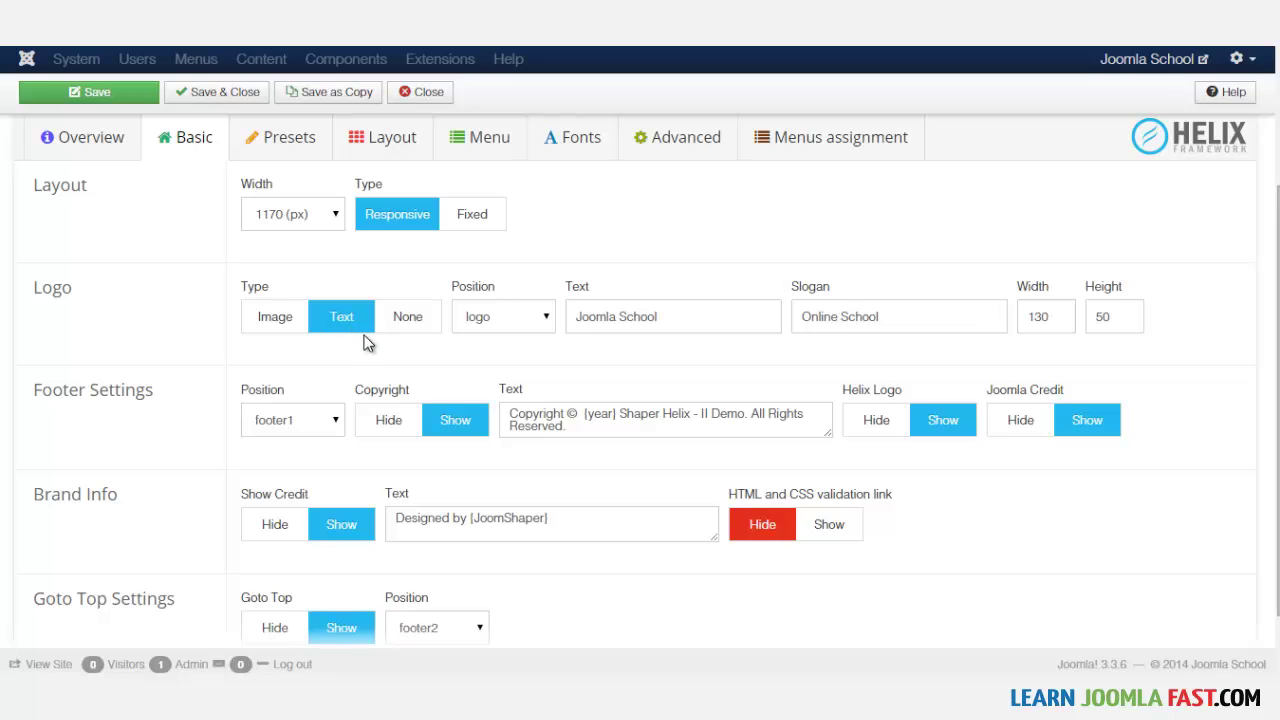
pyautogui.scroll(-1, 640, 380)
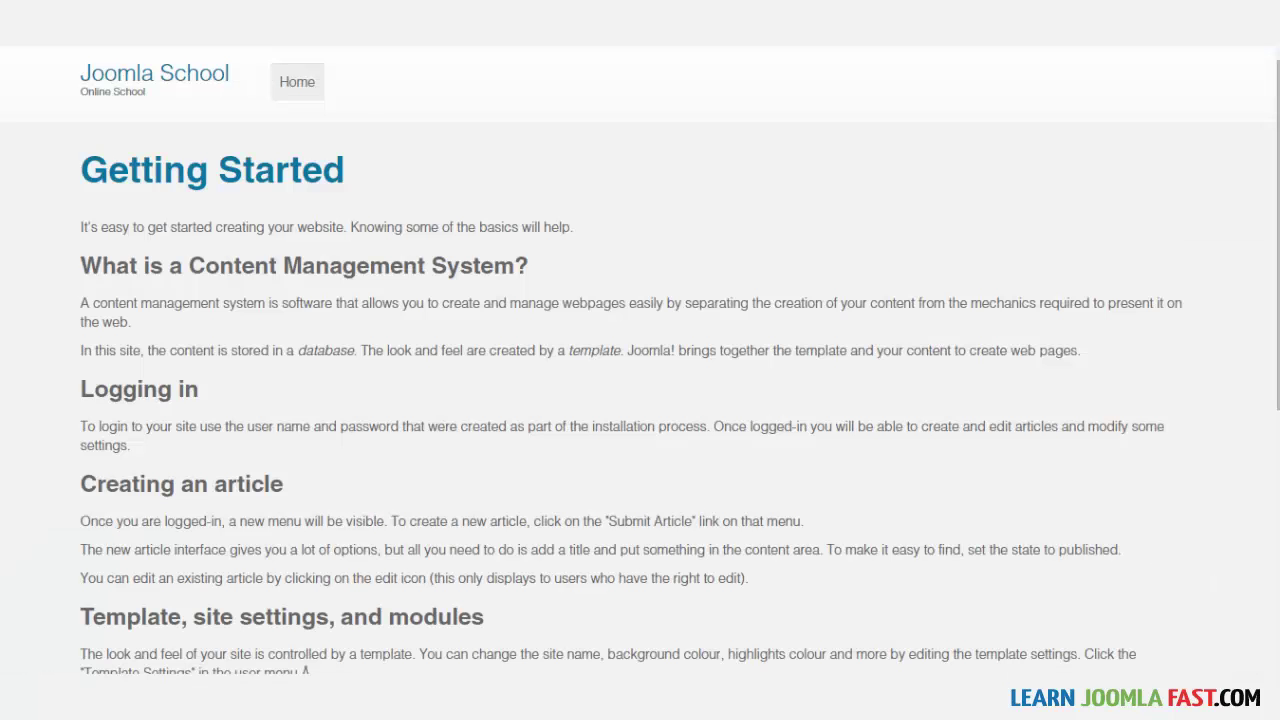
pyautogui.scroll(-5, 640, 380)
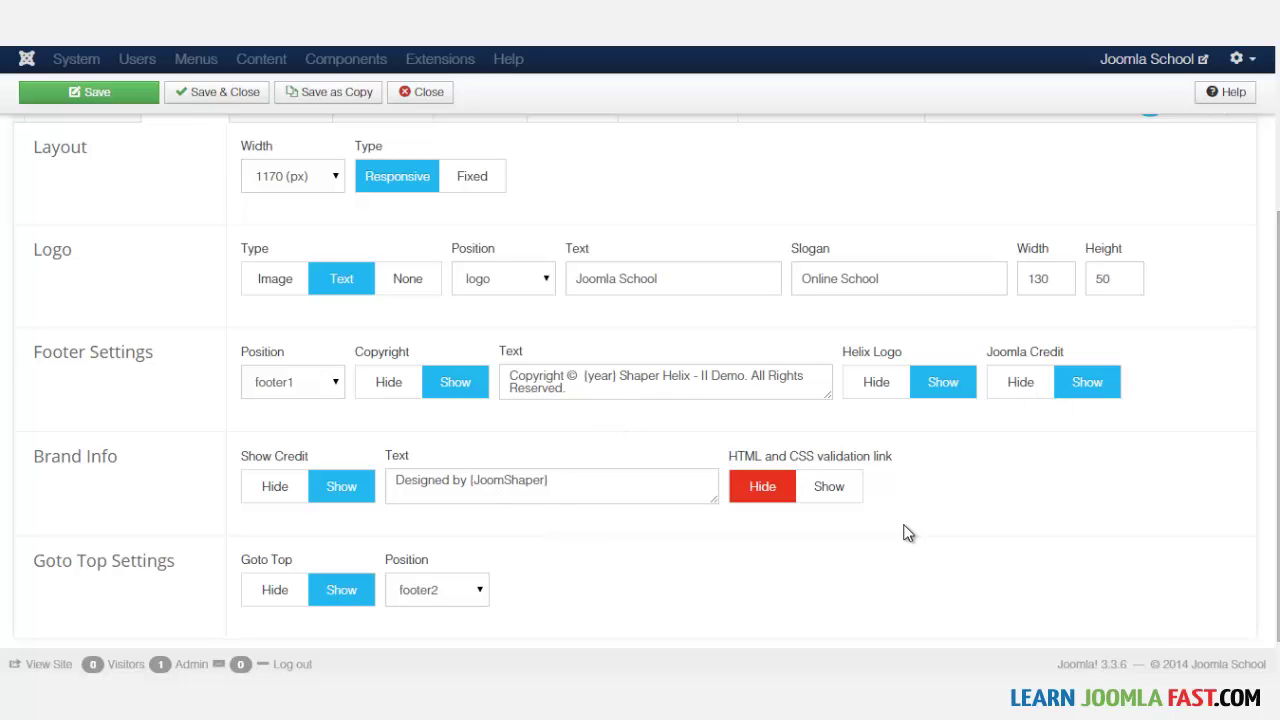
pyautogui.scroll(-1, 600, 505)
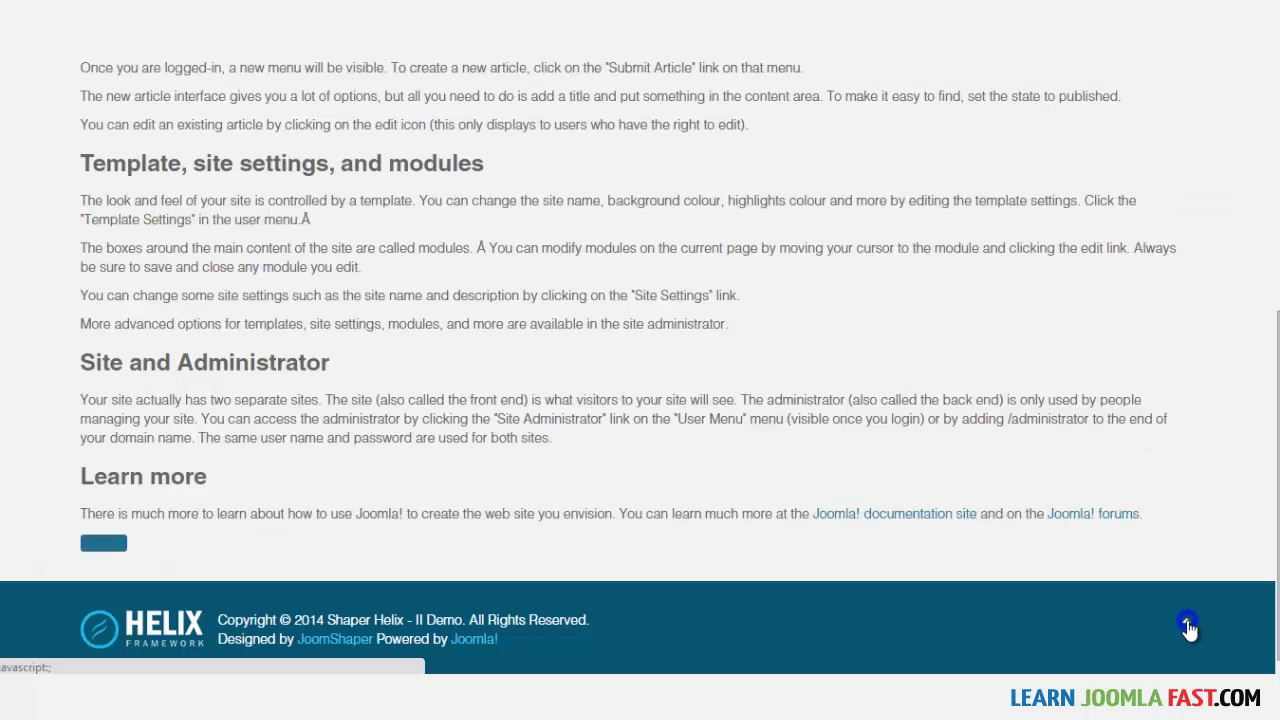
pyautogui.click(1188, 626)
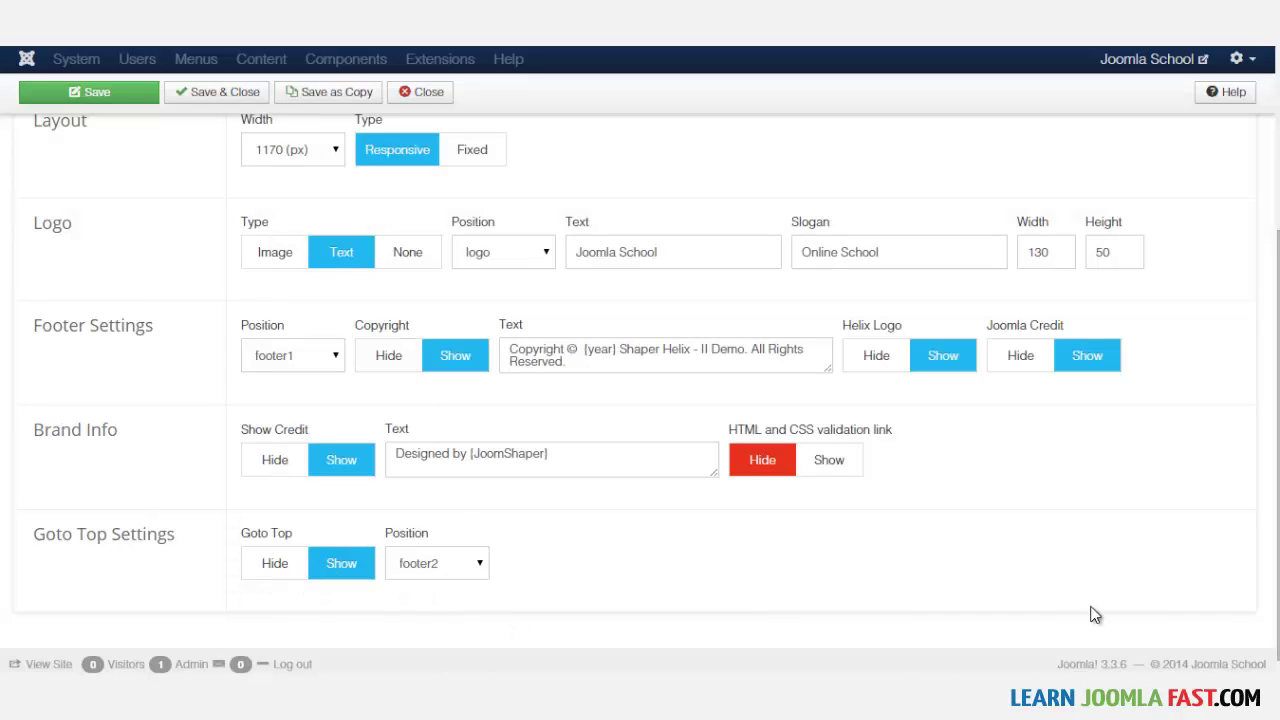
pyautogui.scroll(2, 1268, 343)
# Step: Try preset2 and preset3, settle on blue preset1, and leave the background colour unchanged
pyautogui.scroll(2, 1268, 343)
pyautogui.click(272, 366)
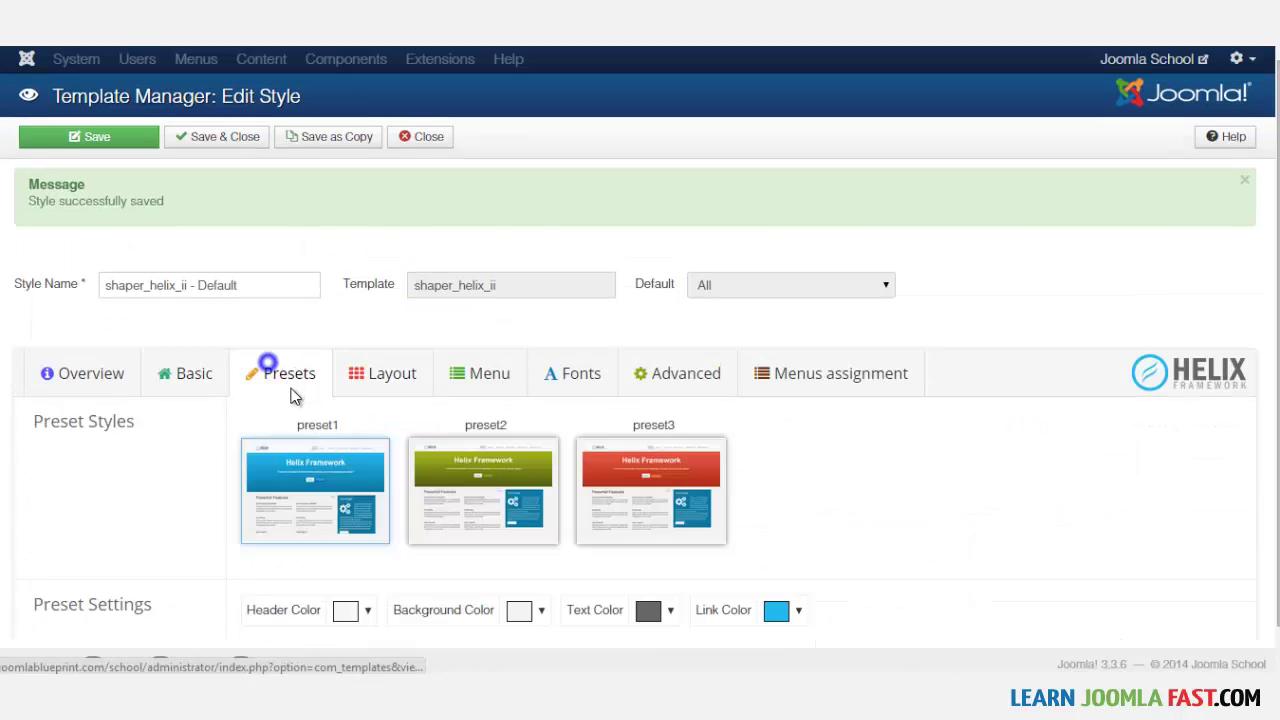
pyautogui.scroll(-1, 869, 506)
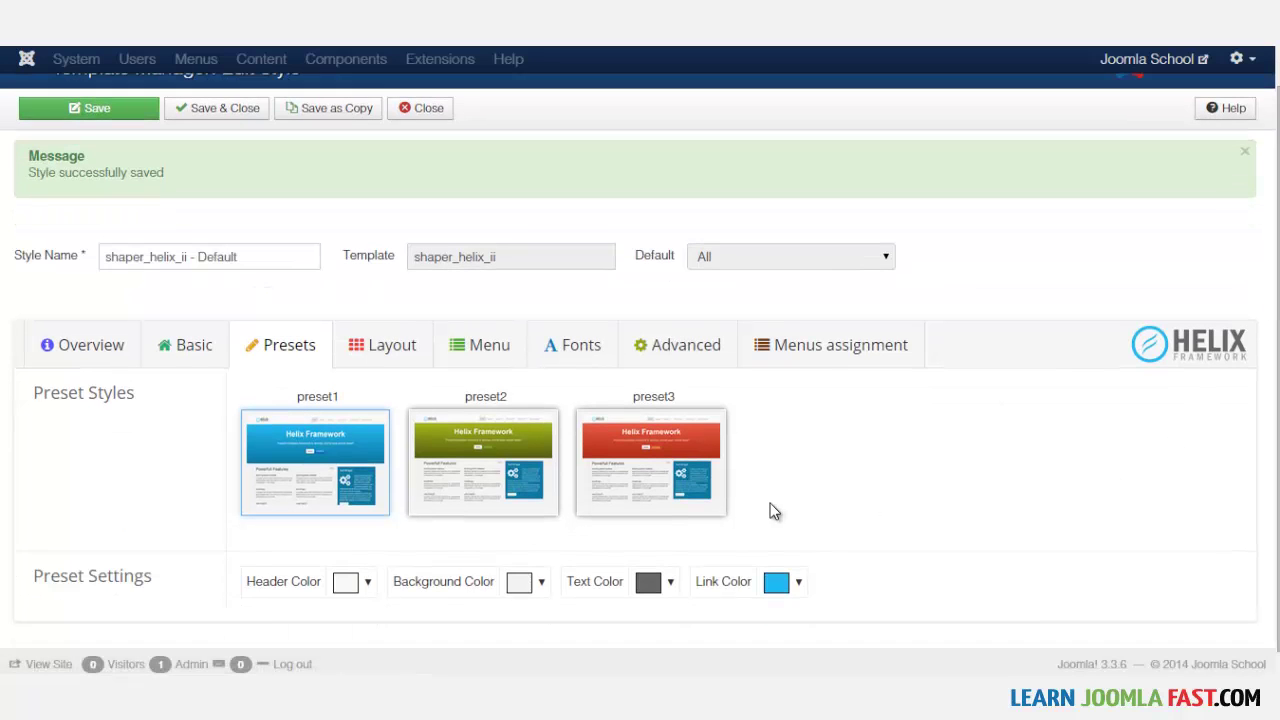
pyautogui.click(480, 443)
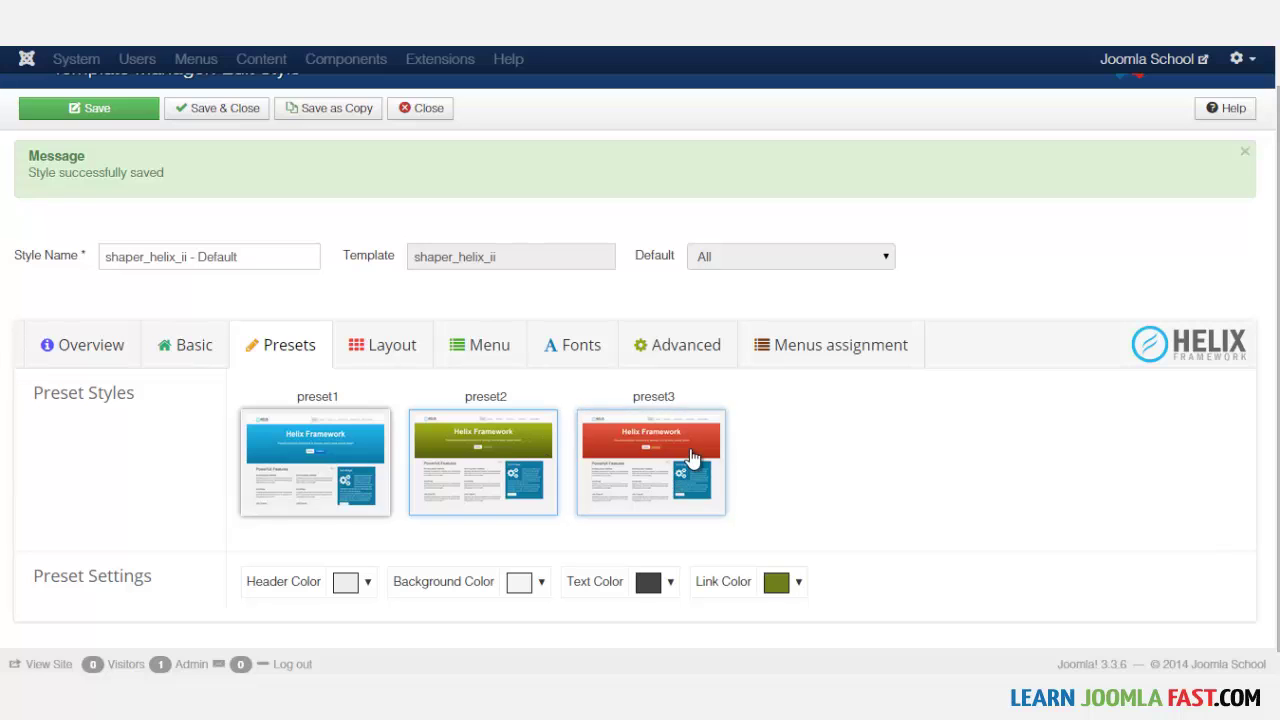
pyautogui.click(684, 456)
pyautogui.click(251, 452)
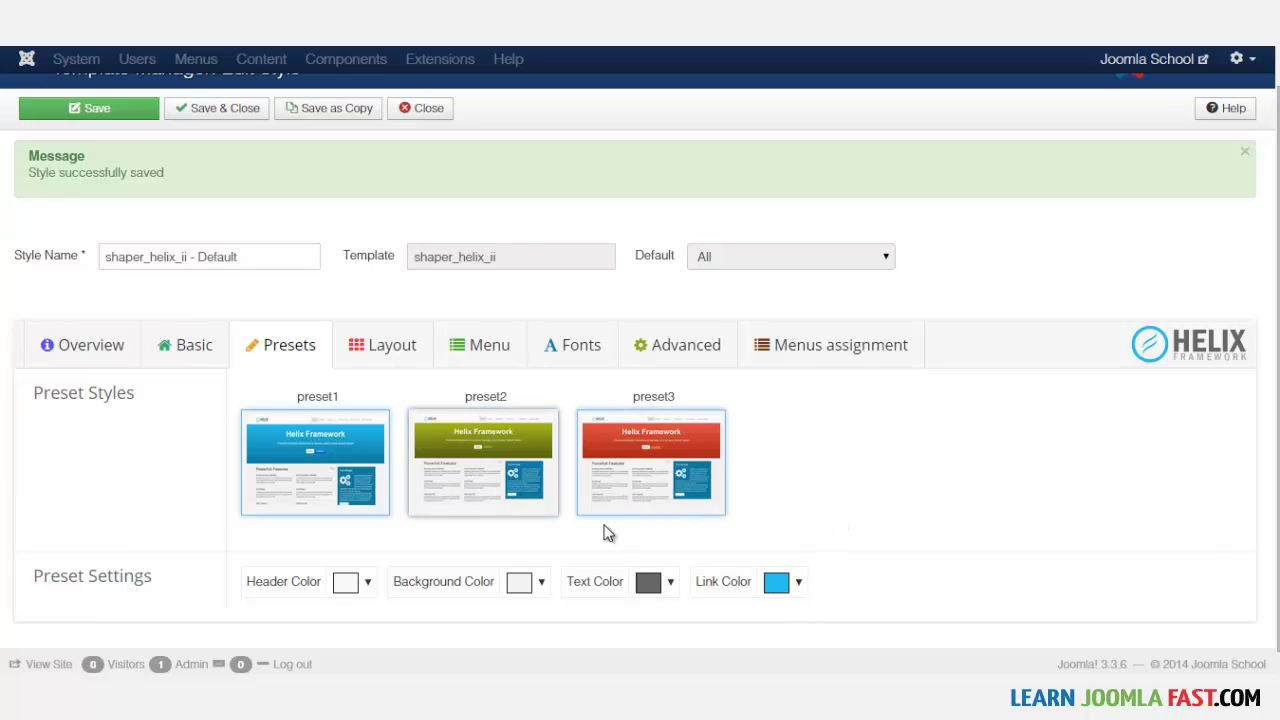
pyautogui.click(520, 582)
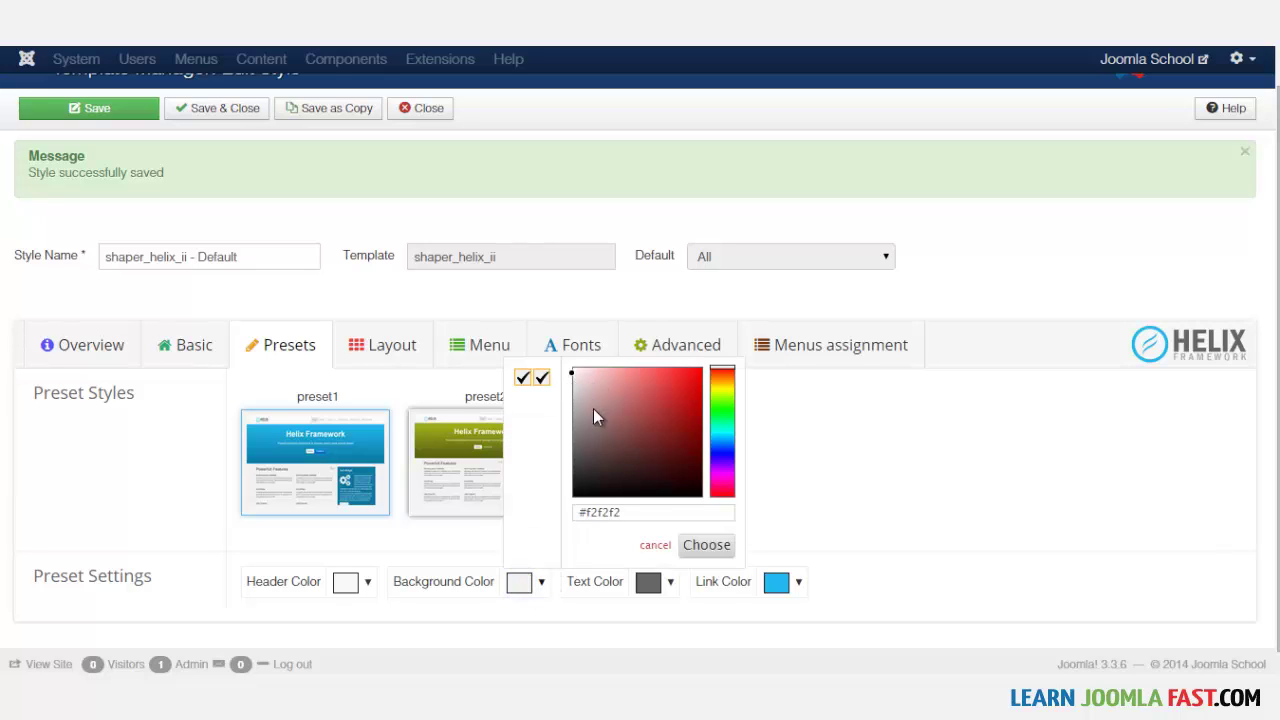
pyautogui.click(893, 447)
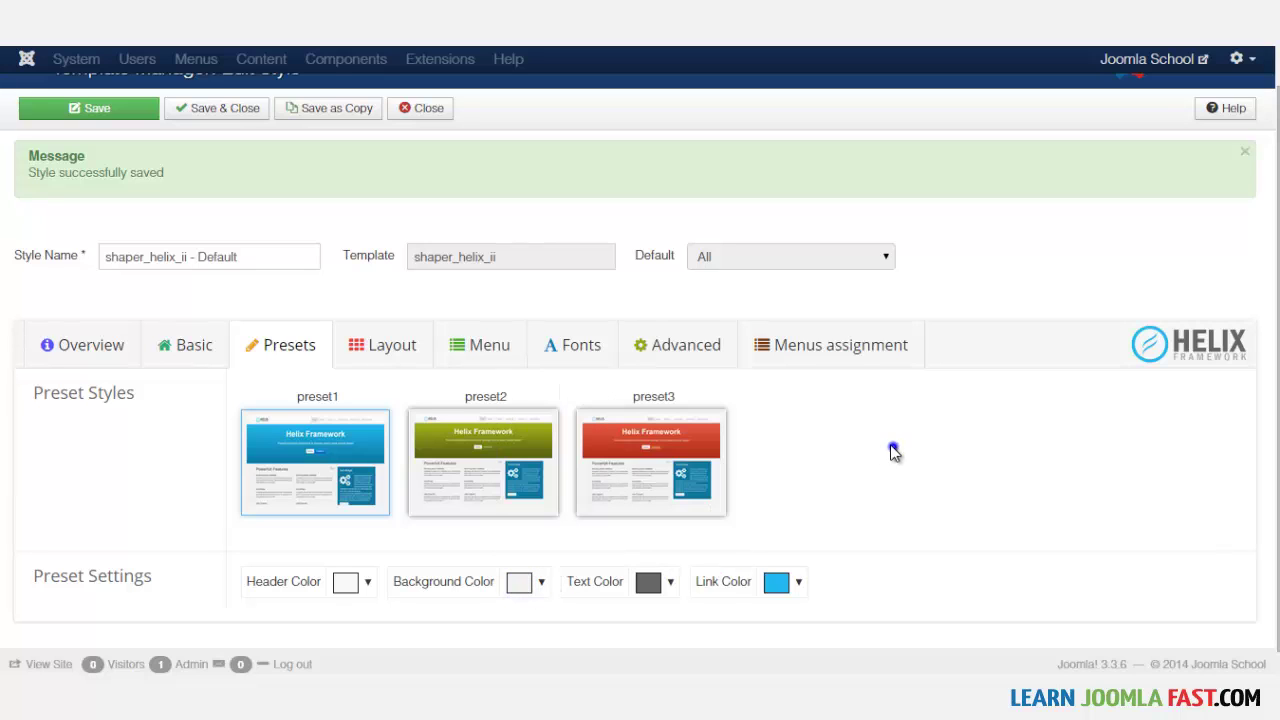
pyautogui.click(368, 350)
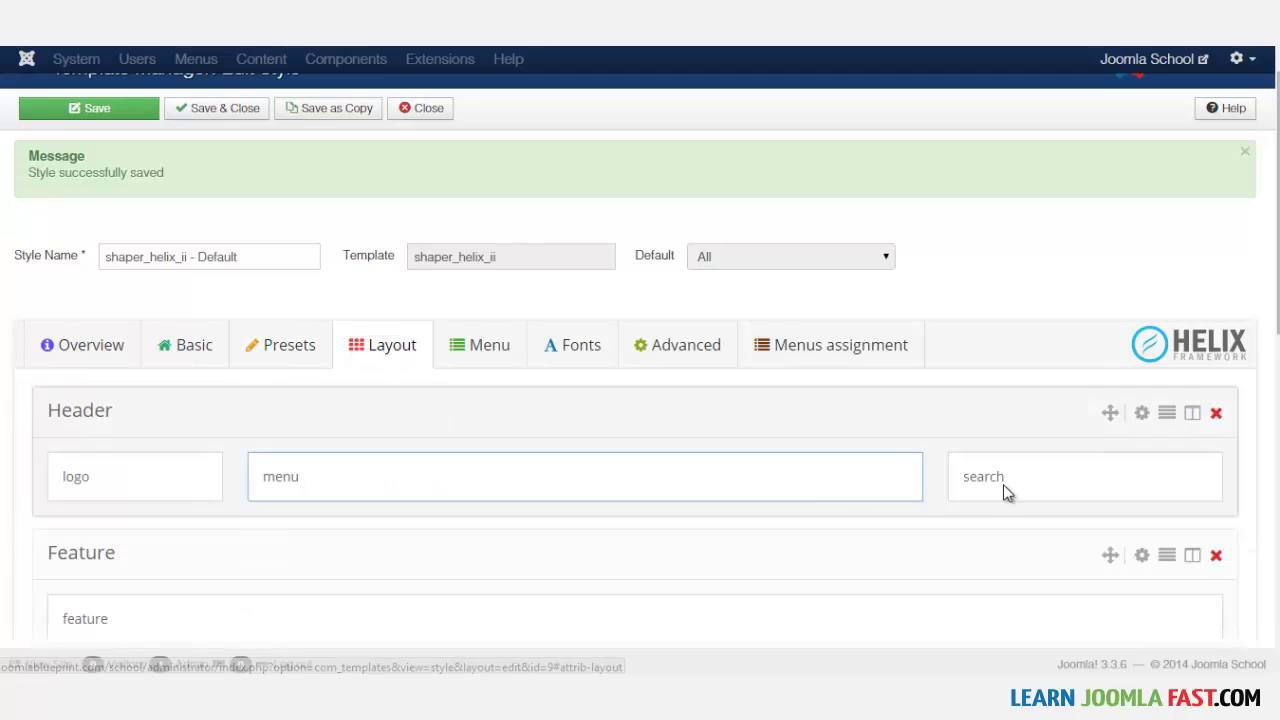
pyautogui.scroll(-1, 640, 400)
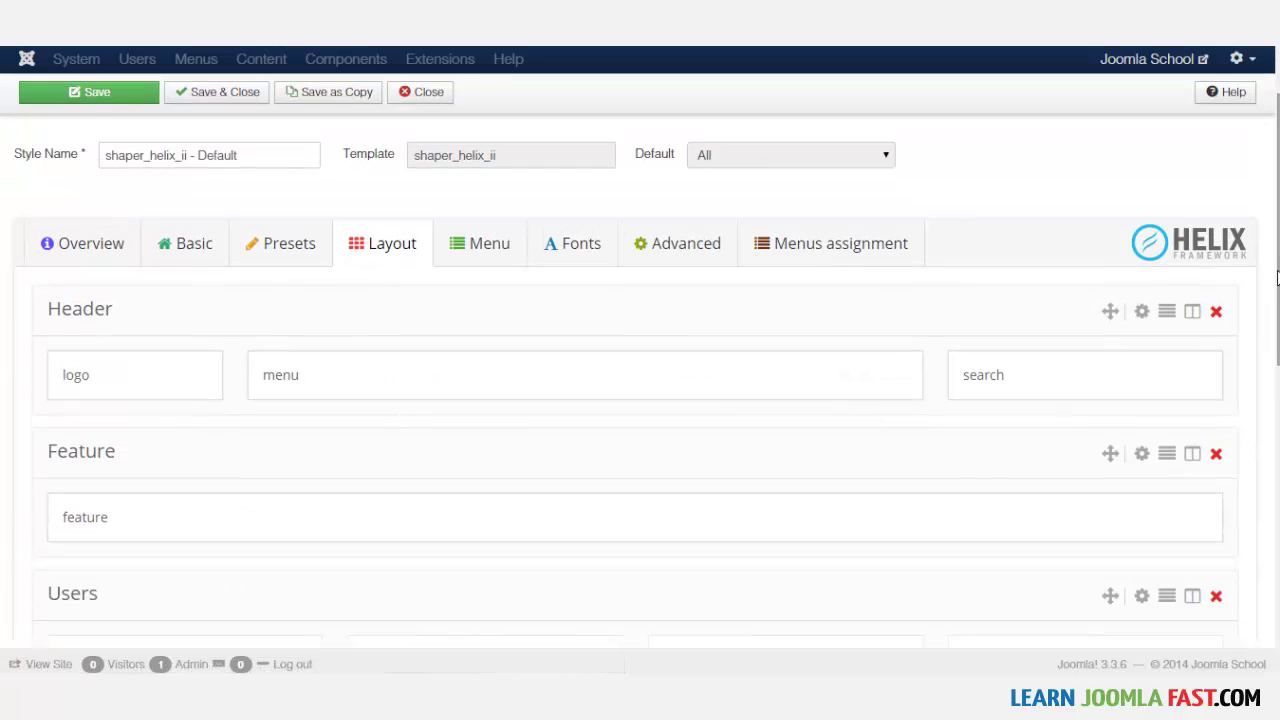
pyautogui.scroll(-1, 1277, 277)
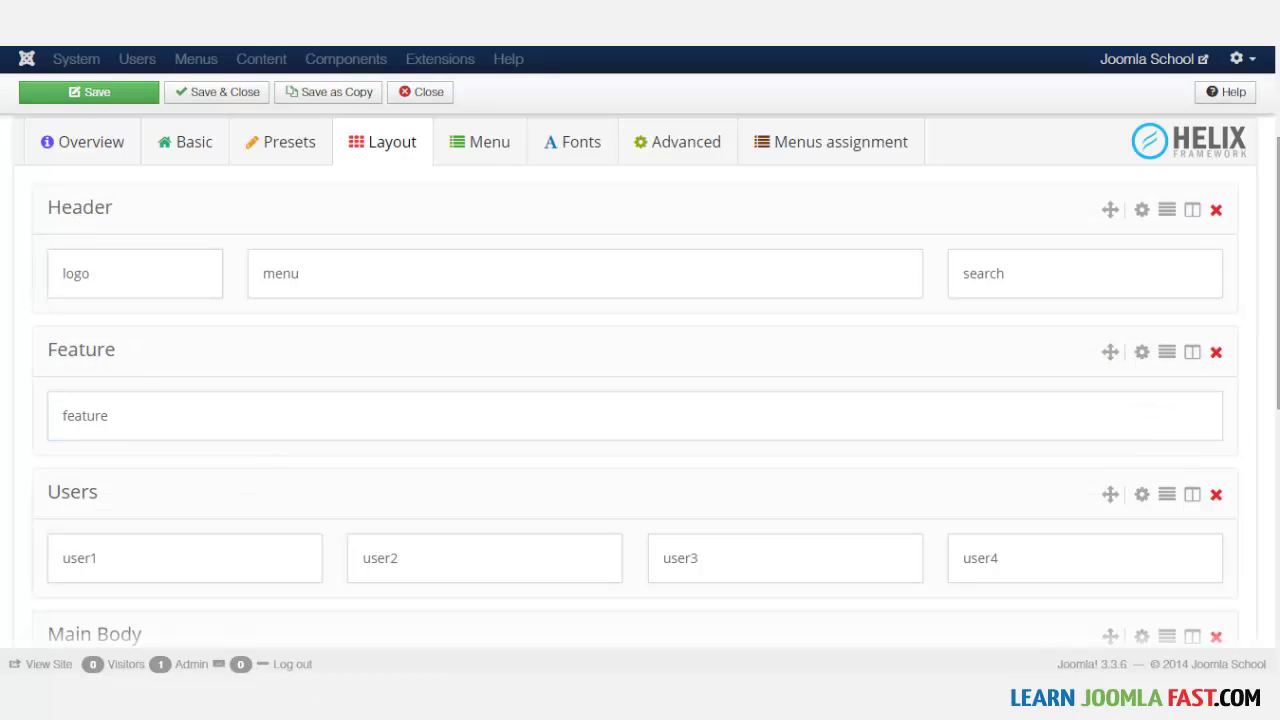
pyautogui.scroll(-1, 60, 284)
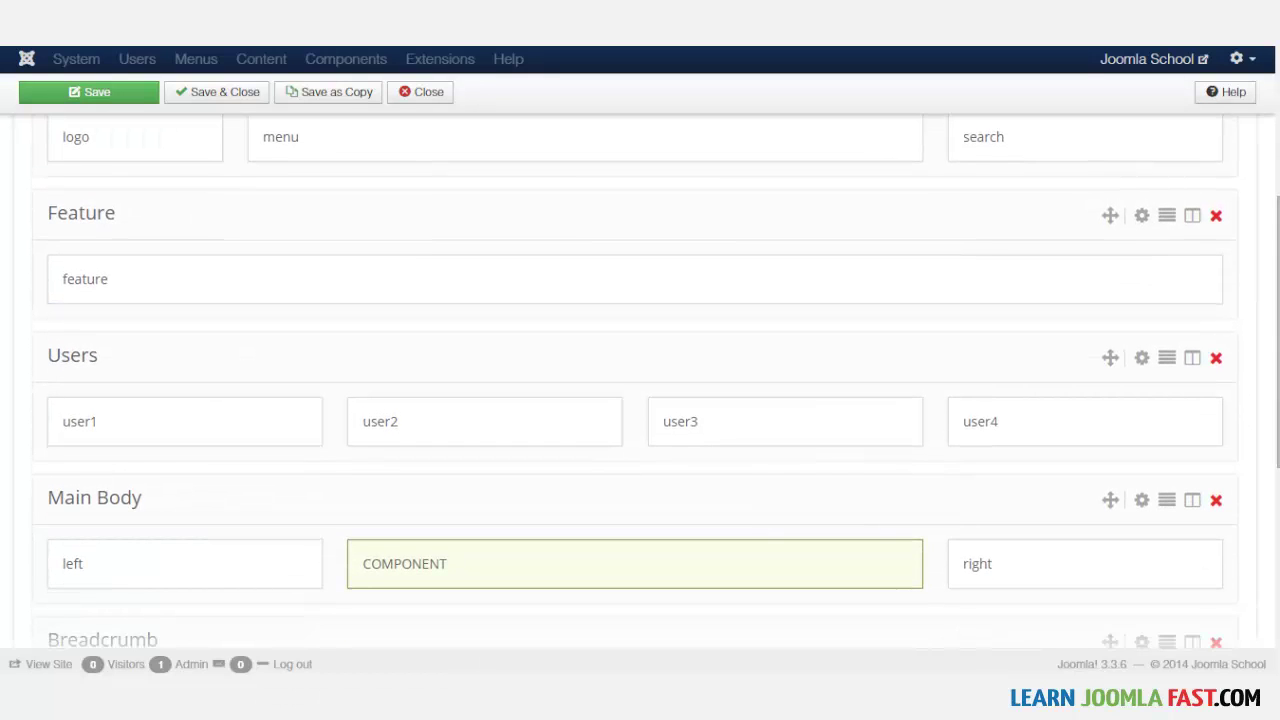
pyautogui.scroll(-4, 640, 373)
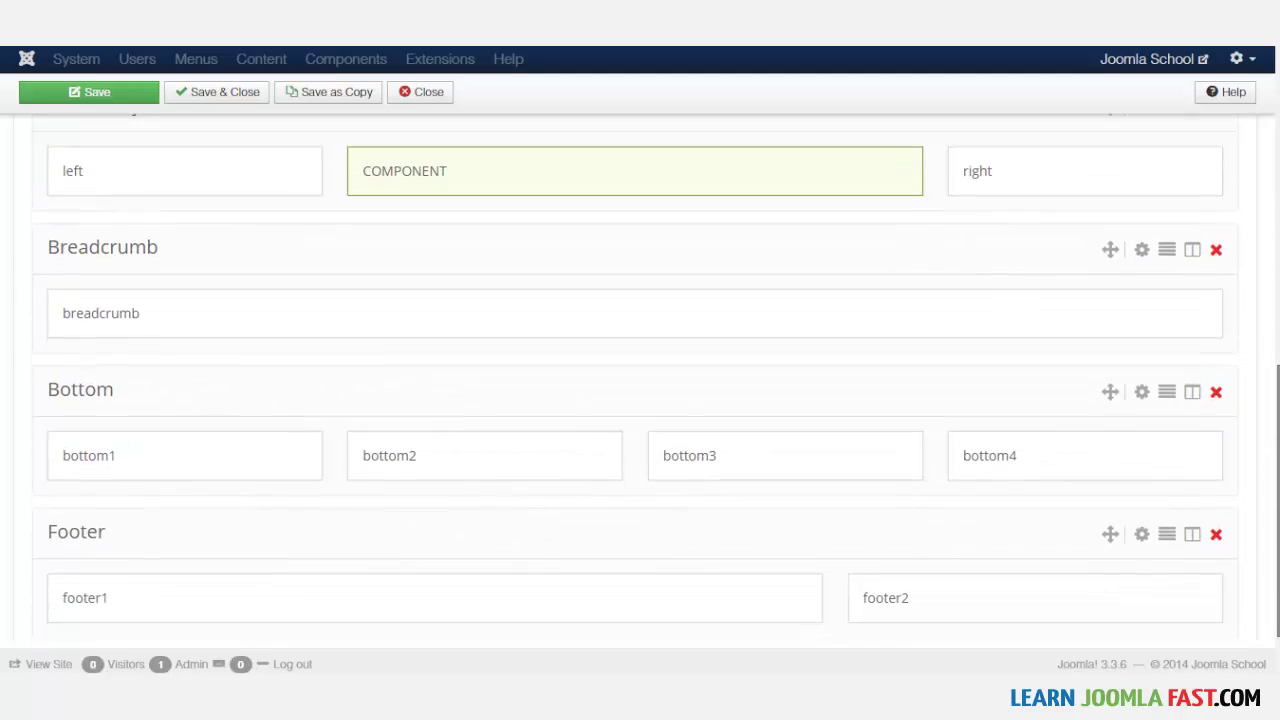
pyautogui.scroll(-1, 640, 373)
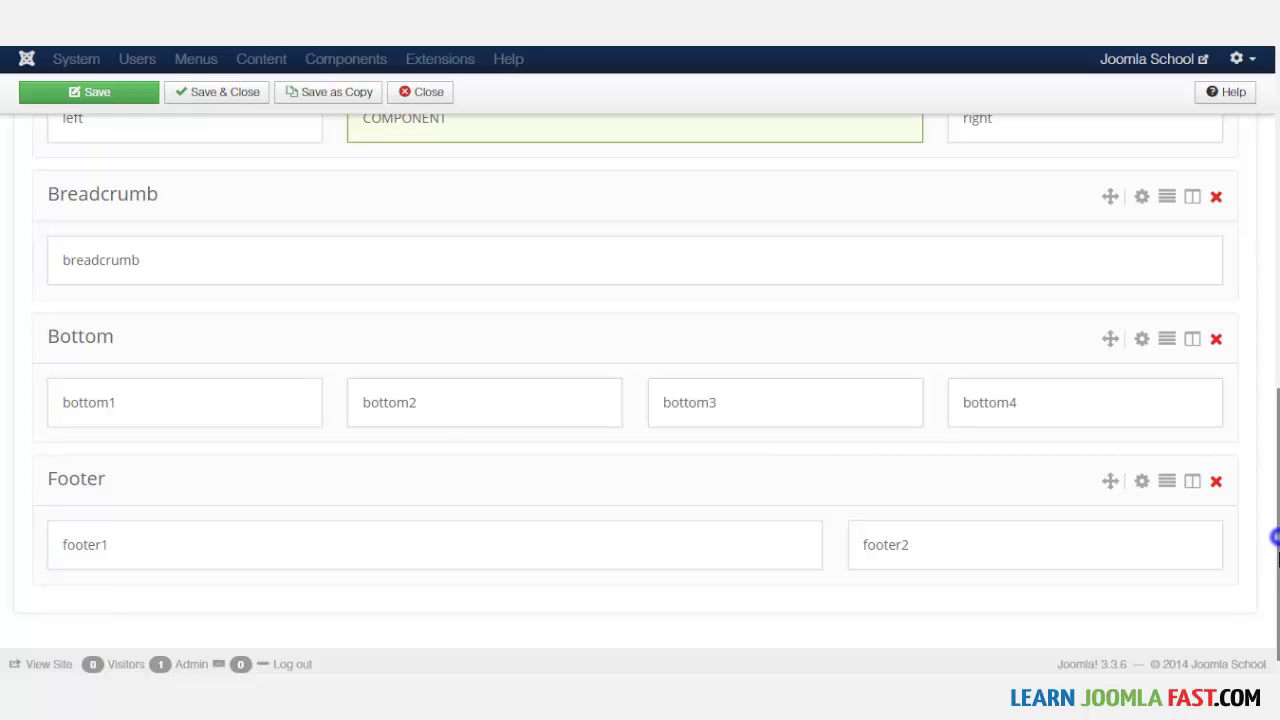
pyautogui.scroll(5, 640, 380)
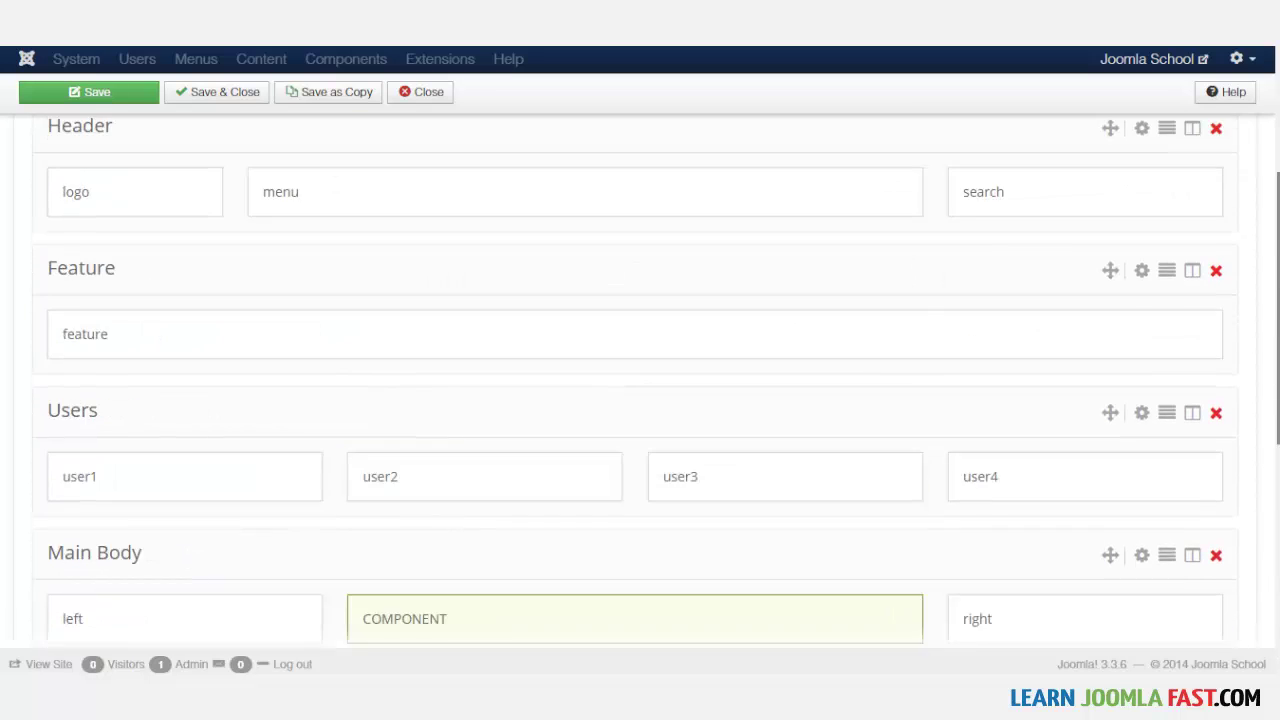
pyautogui.scroll(1, 1200, 289)
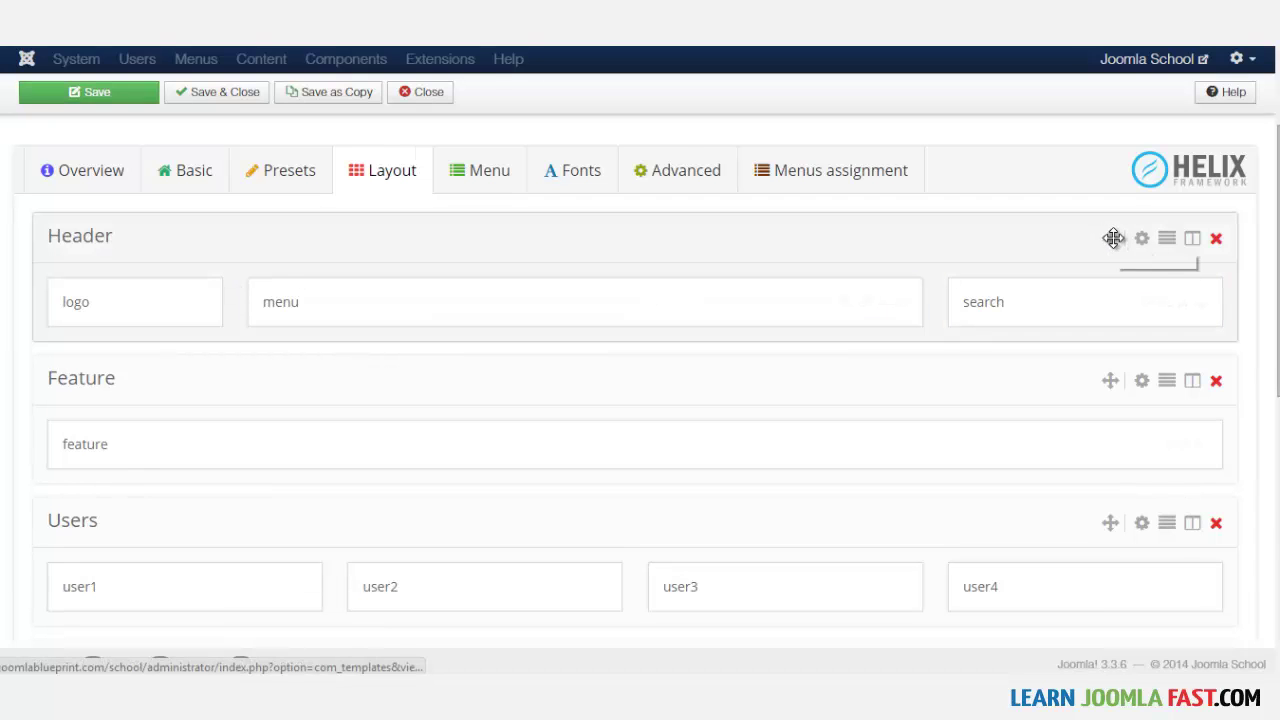
# Step: Move the Header row below Feature and save the style
pyautogui.moveTo(1114, 237); pyautogui.dragTo(1118, 391)
pyautogui.scroll(-3, 1192, 420)
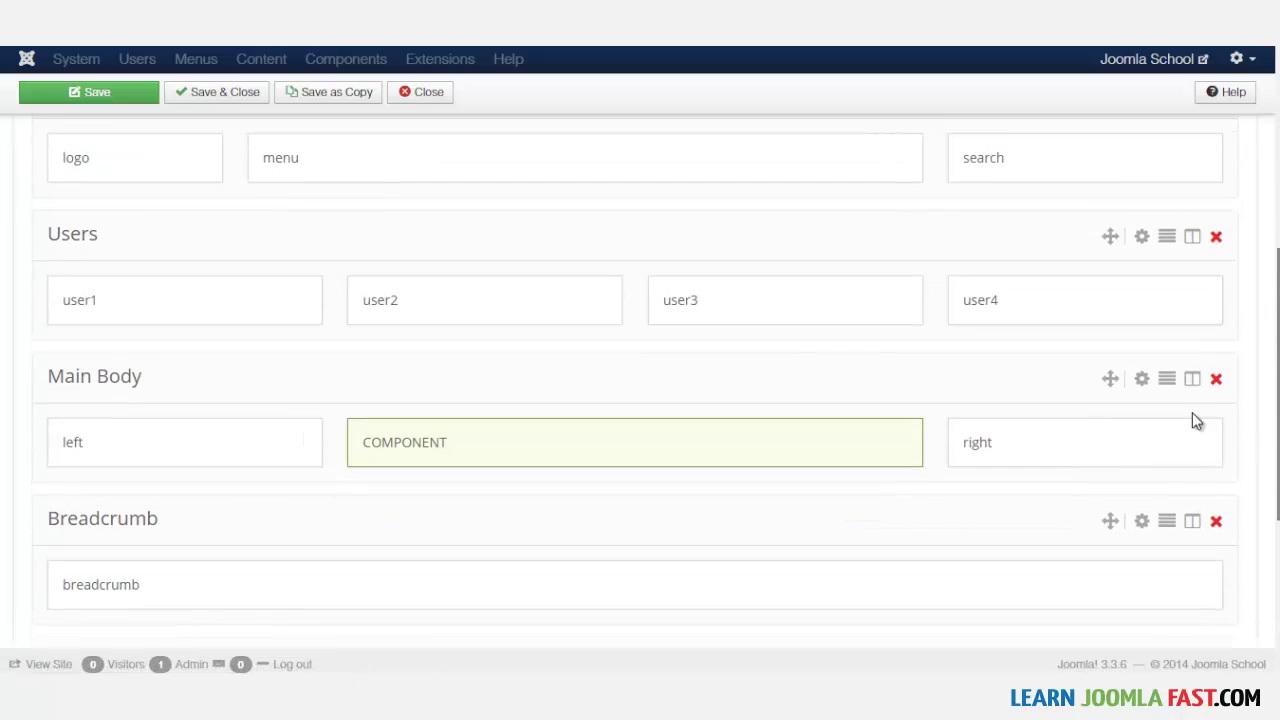
pyautogui.click(88, 91)
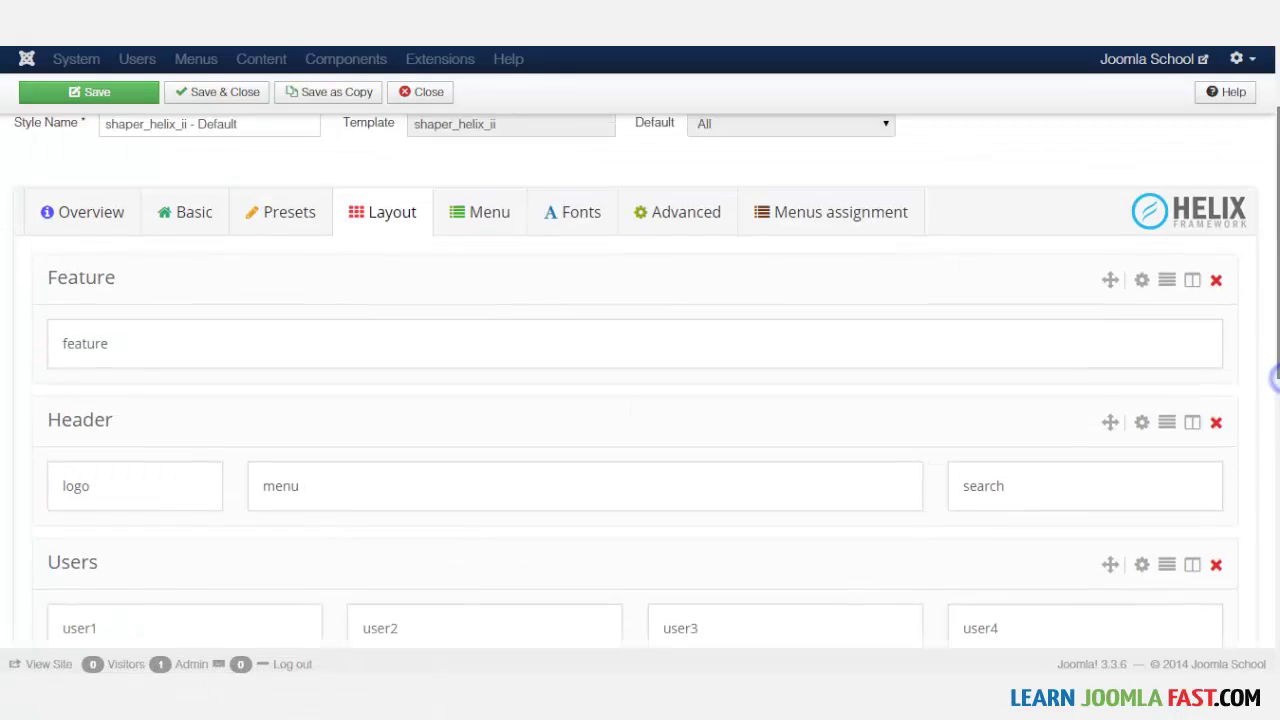
# Step: Drag Header back above Feature, then move the Main Body row to the very top
pyautogui.moveTo(1110, 495); pyautogui.dragTo(1112, 350)
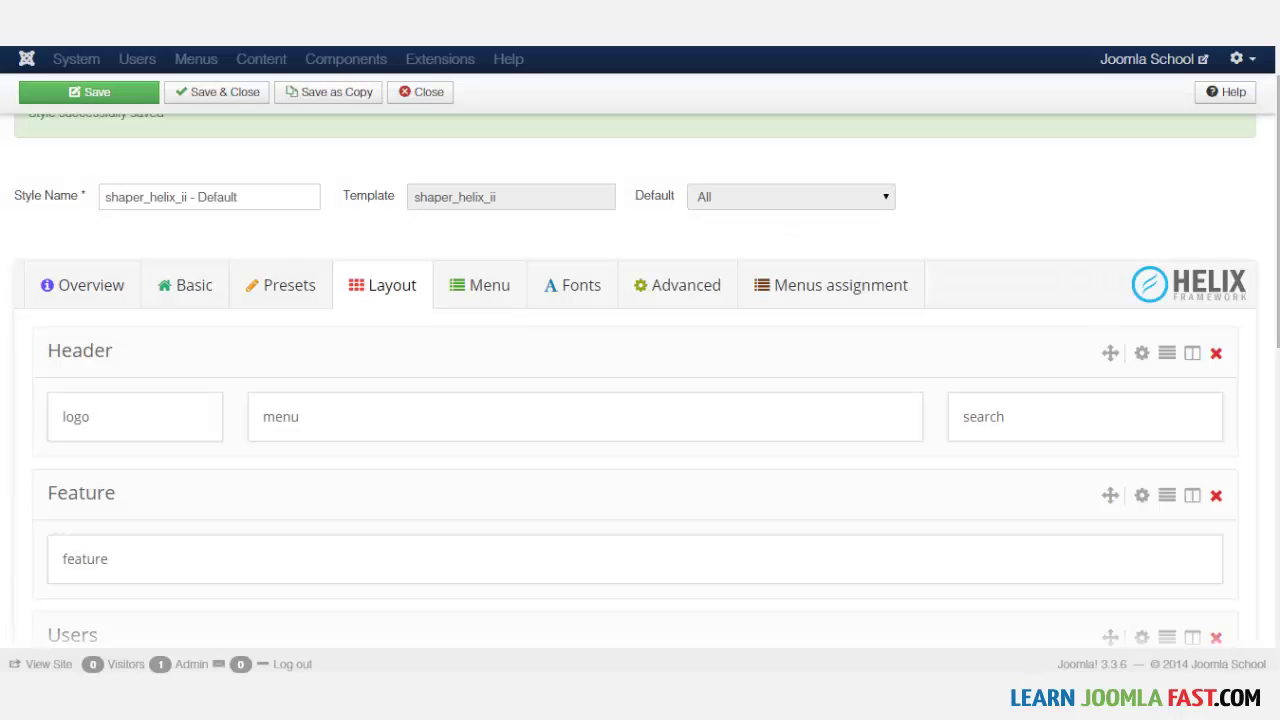
pyautogui.scroll(-6, 640, 380)
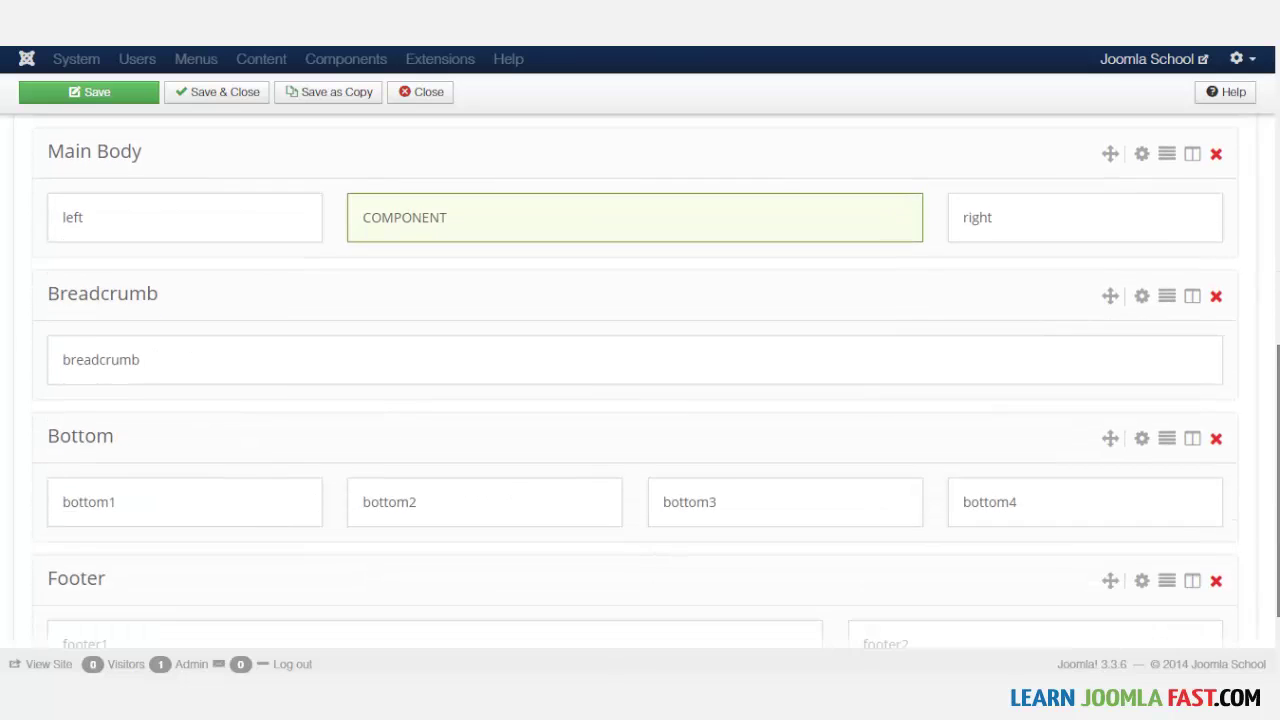
pyautogui.scroll(1, 1006, 546)
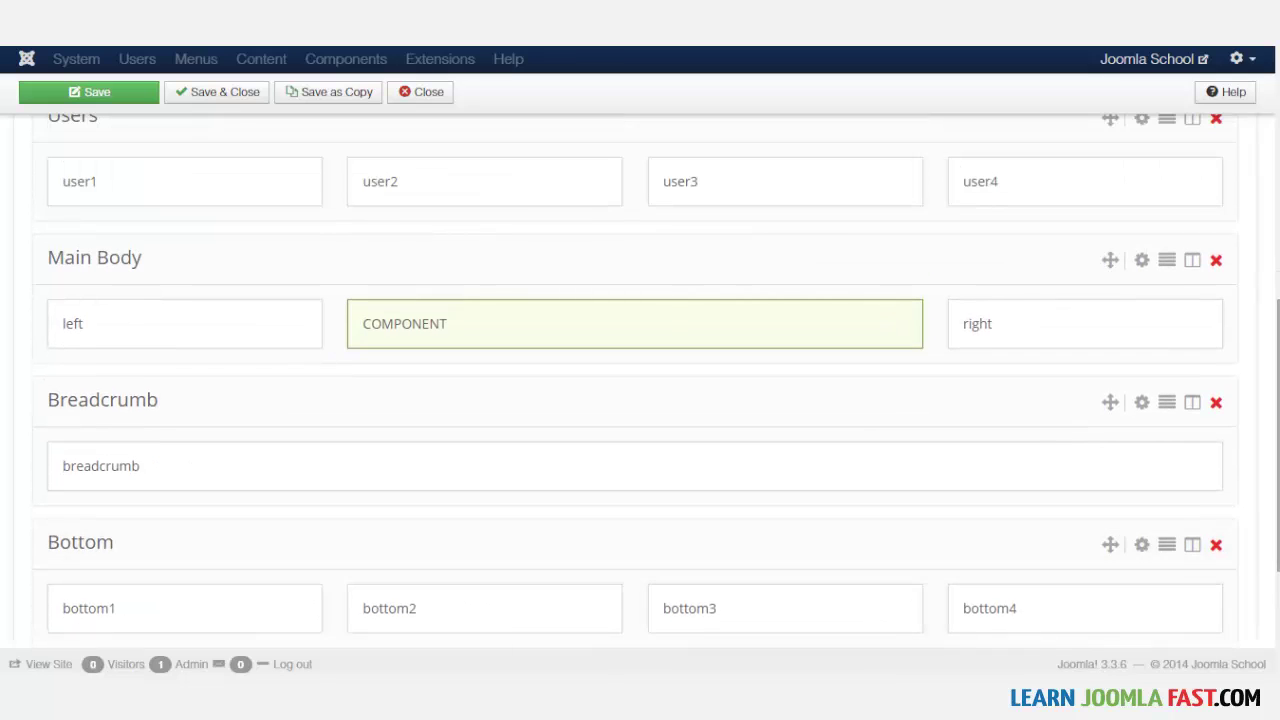
pyautogui.scroll(1, 720, 391)
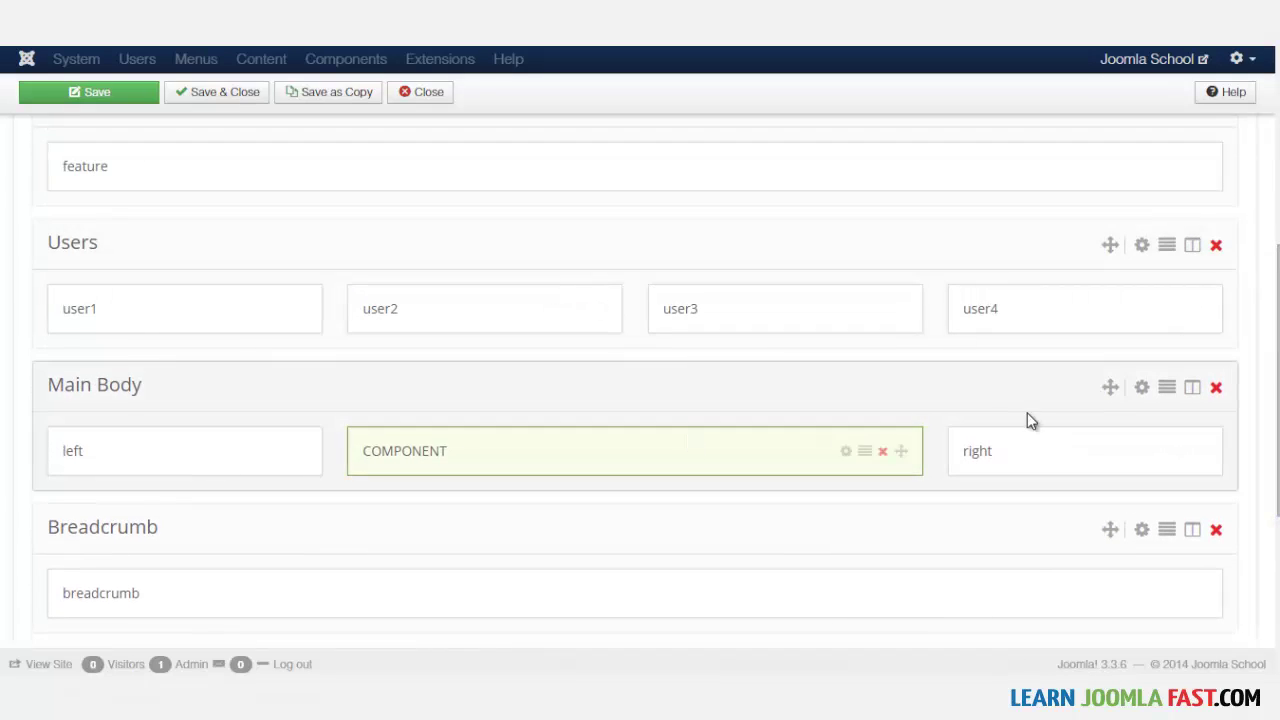
pyautogui.moveTo(1110, 385); pyautogui.dragTo(1105, 110)
pyautogui.scroll(2, 1140, 300)
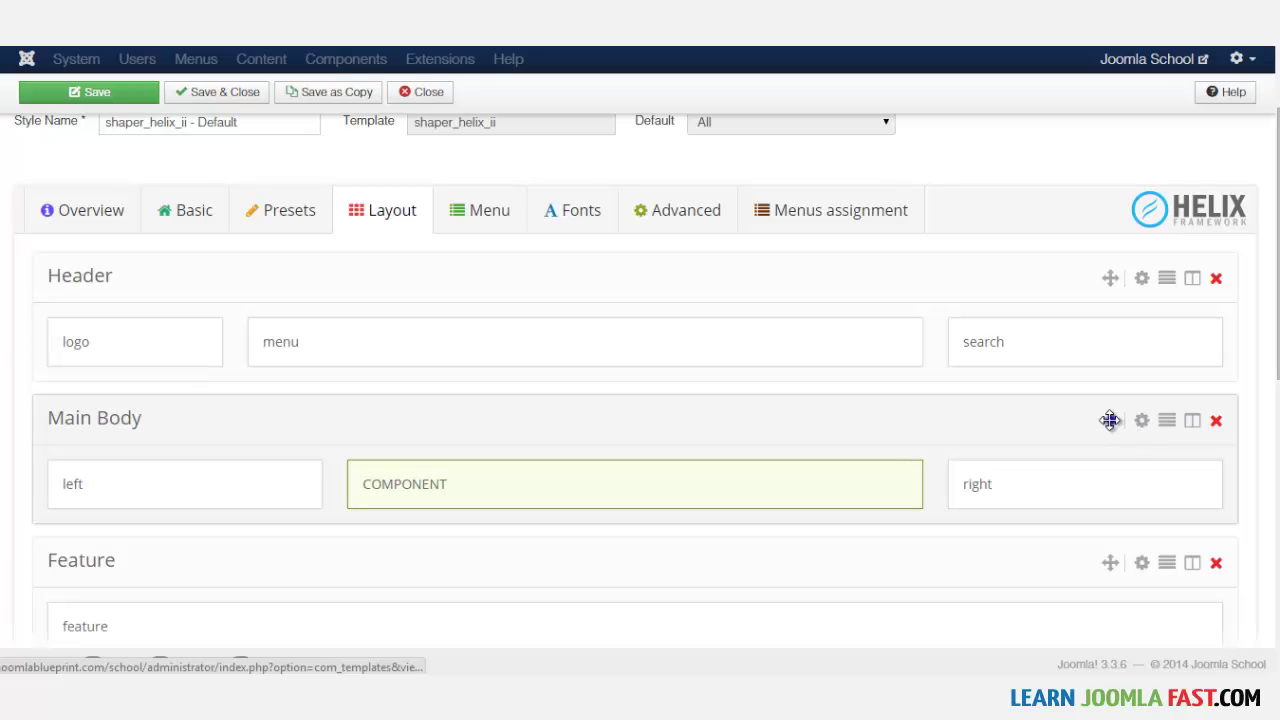
pyautogui.moveTo(1110, 420); pyautogui.dragTo(1089, 251)
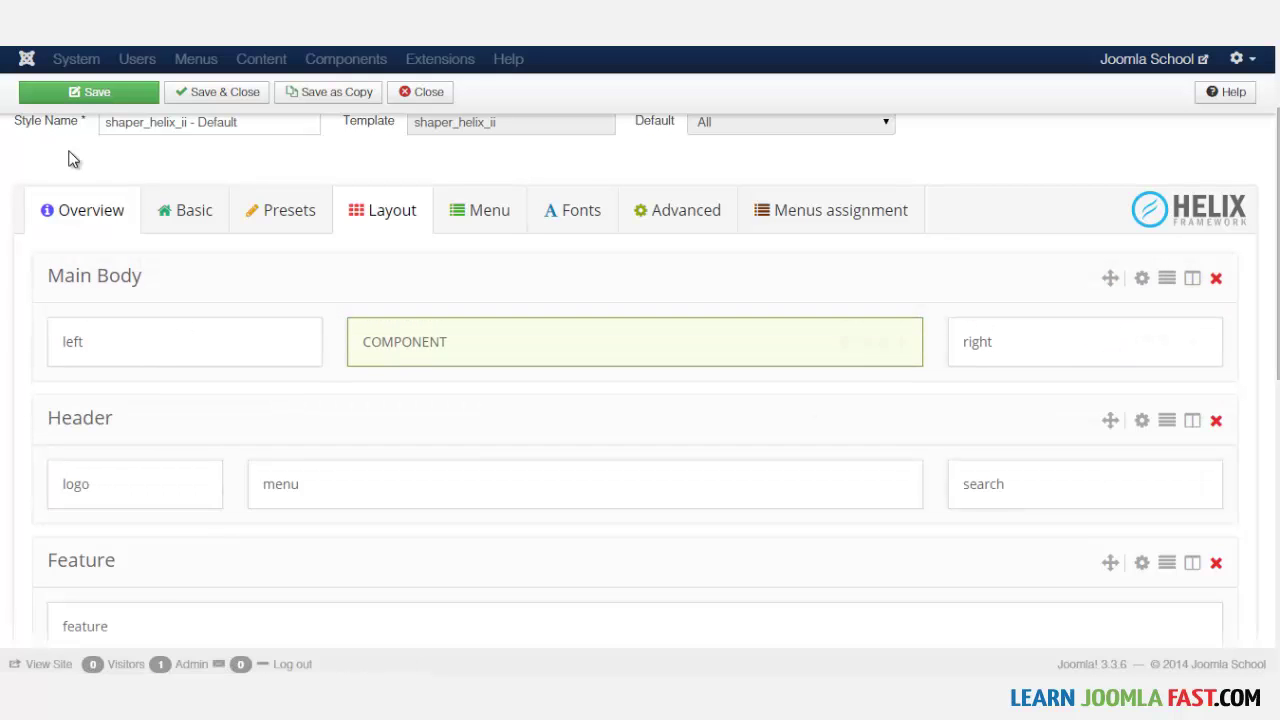
# Step: Save the reordered layout and scroll through the front-end page to check it
pyautogui.click(109, 91)
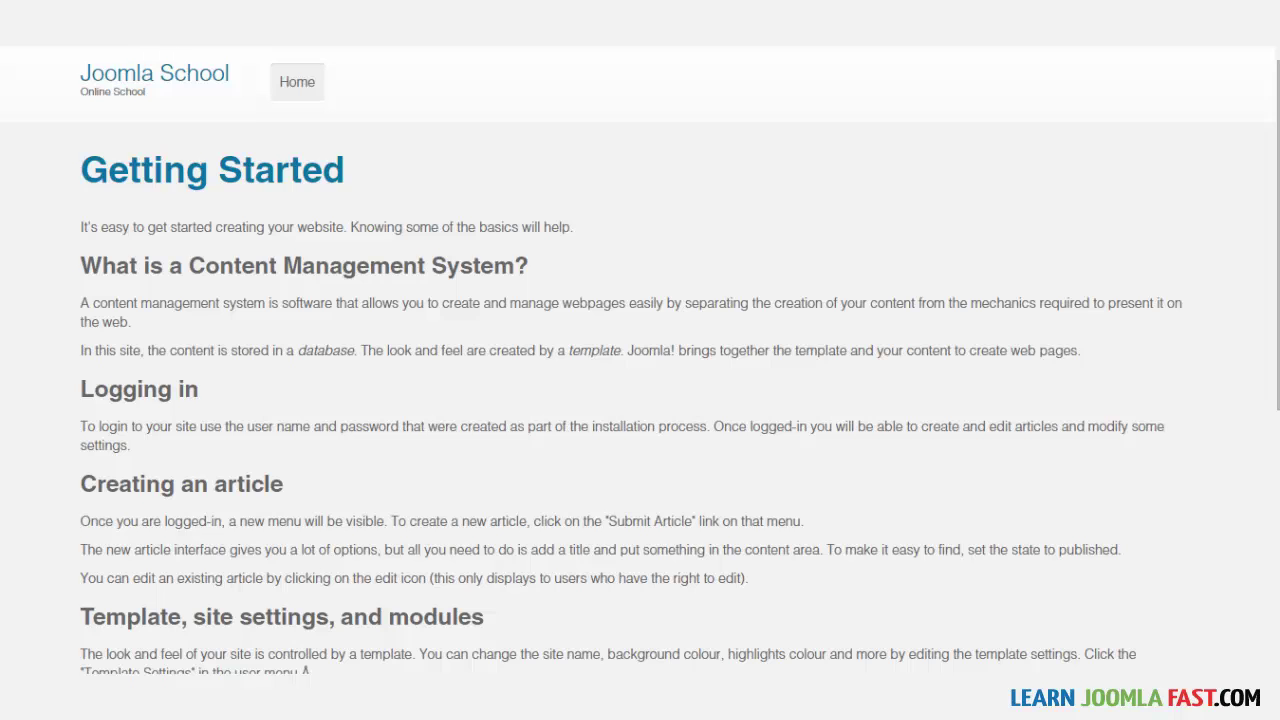
pyautogui.scroll(-5, 400, 557)
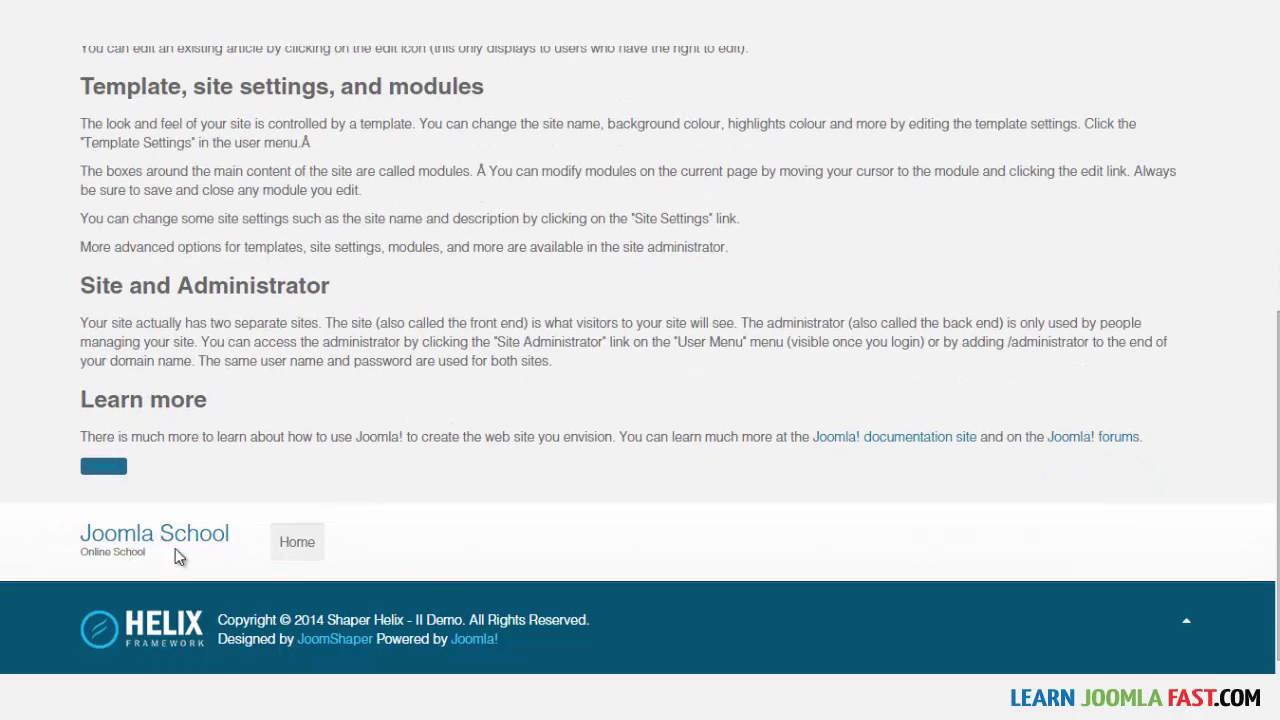
pyautogui.scroll(5, 577, 367)
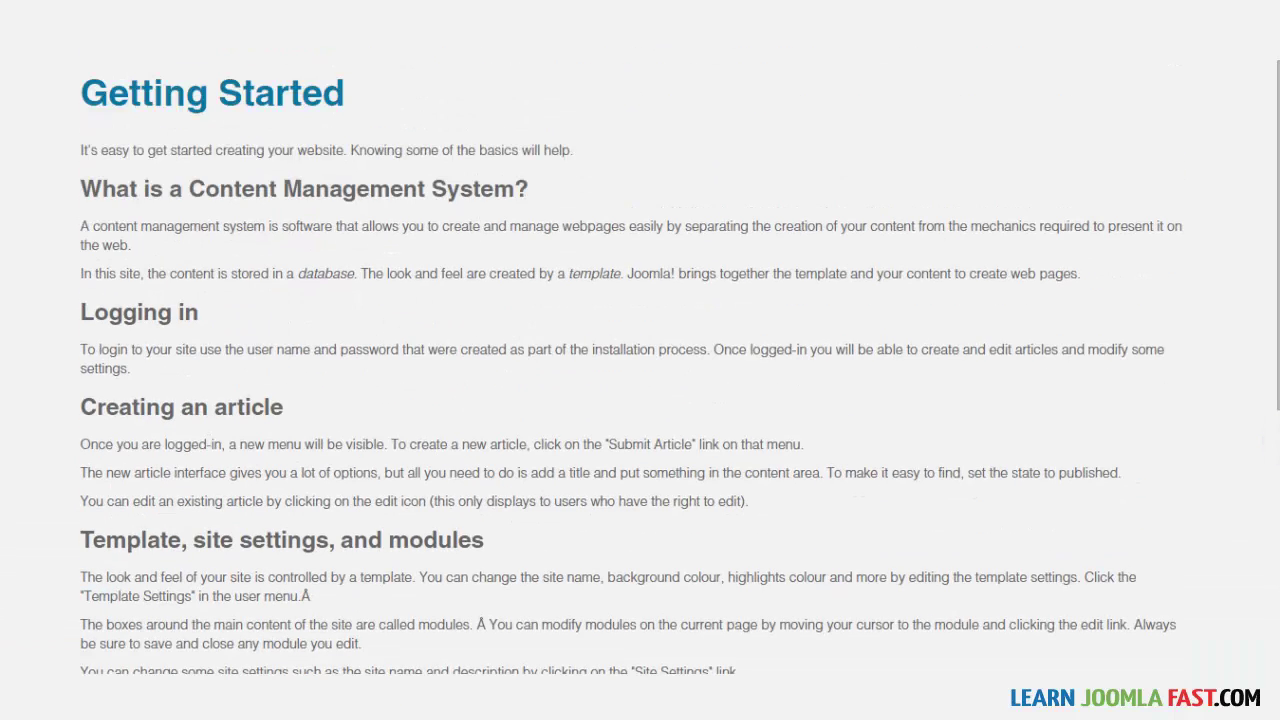
pyautogui.scroll(-5, 771, 440)
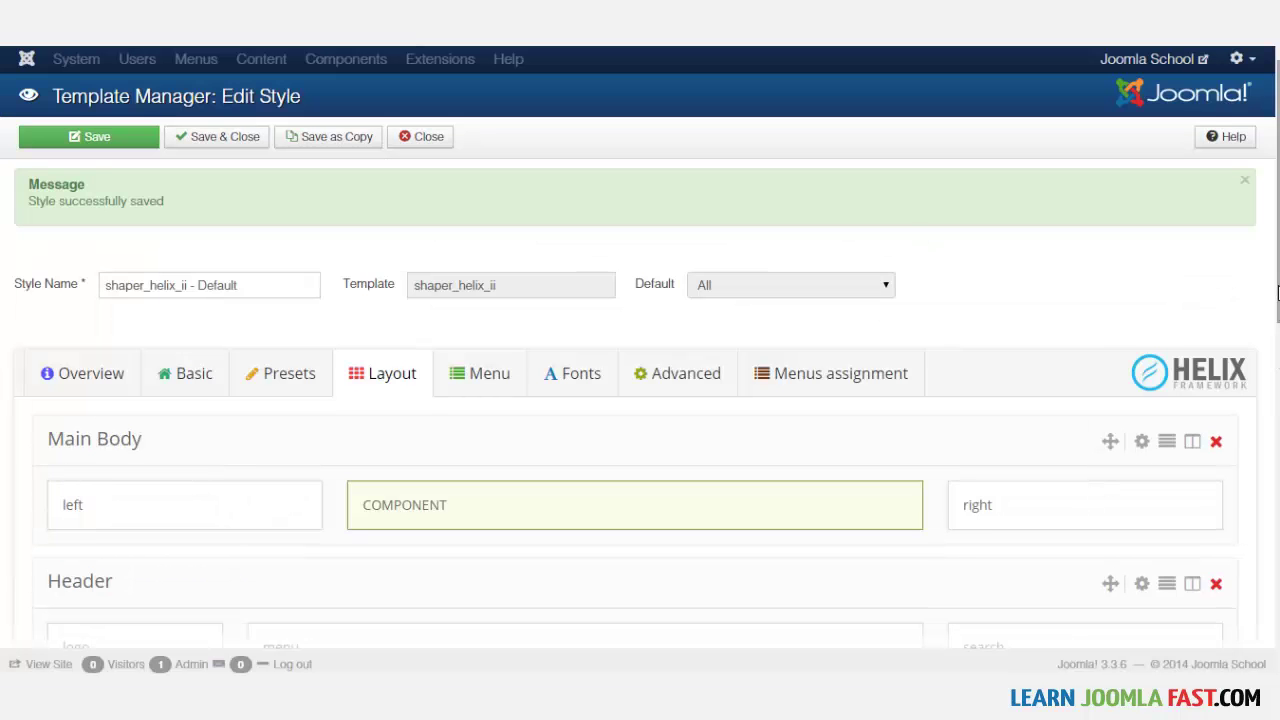
# Step: Drag Main Body below Header and Feature, then below Users just above Breadcrumb
pyautogui.scroll(-2, 1277, 292)
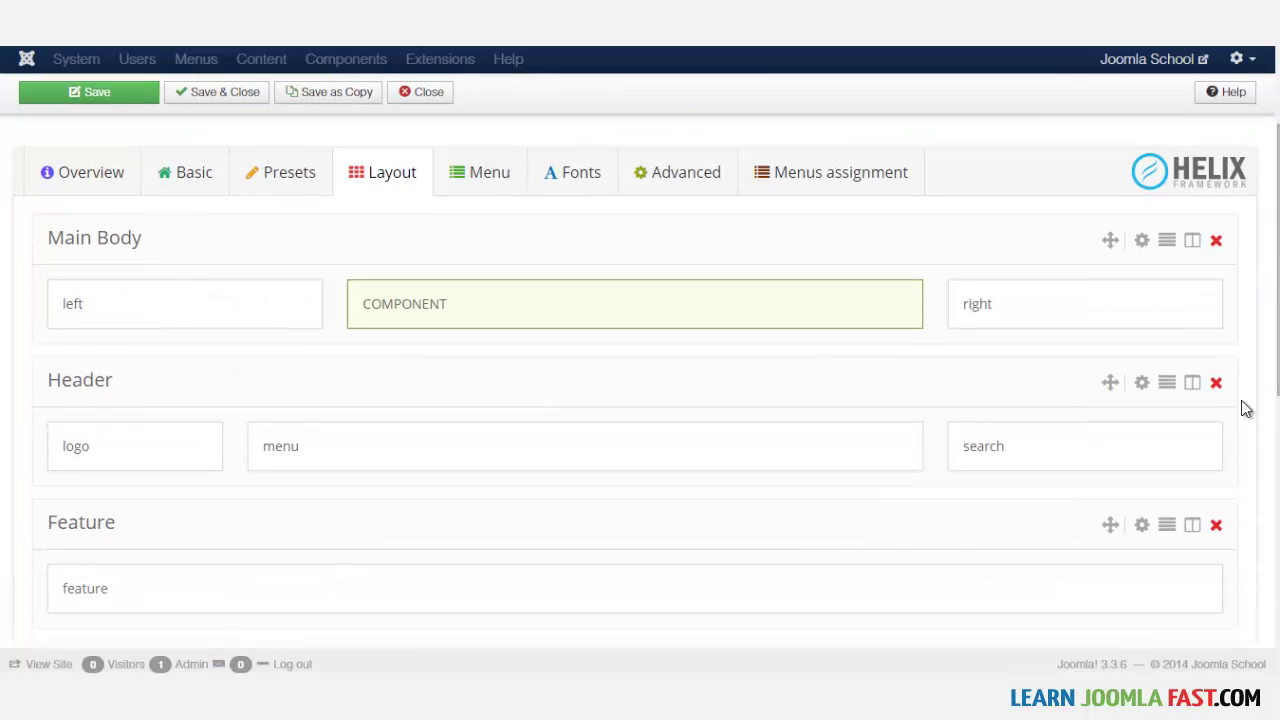
pyautogui.moveTo(1112, 262); pyautogui.dragTo(1150, 590)
pyautogui.scroll(-3, 1150, 590)
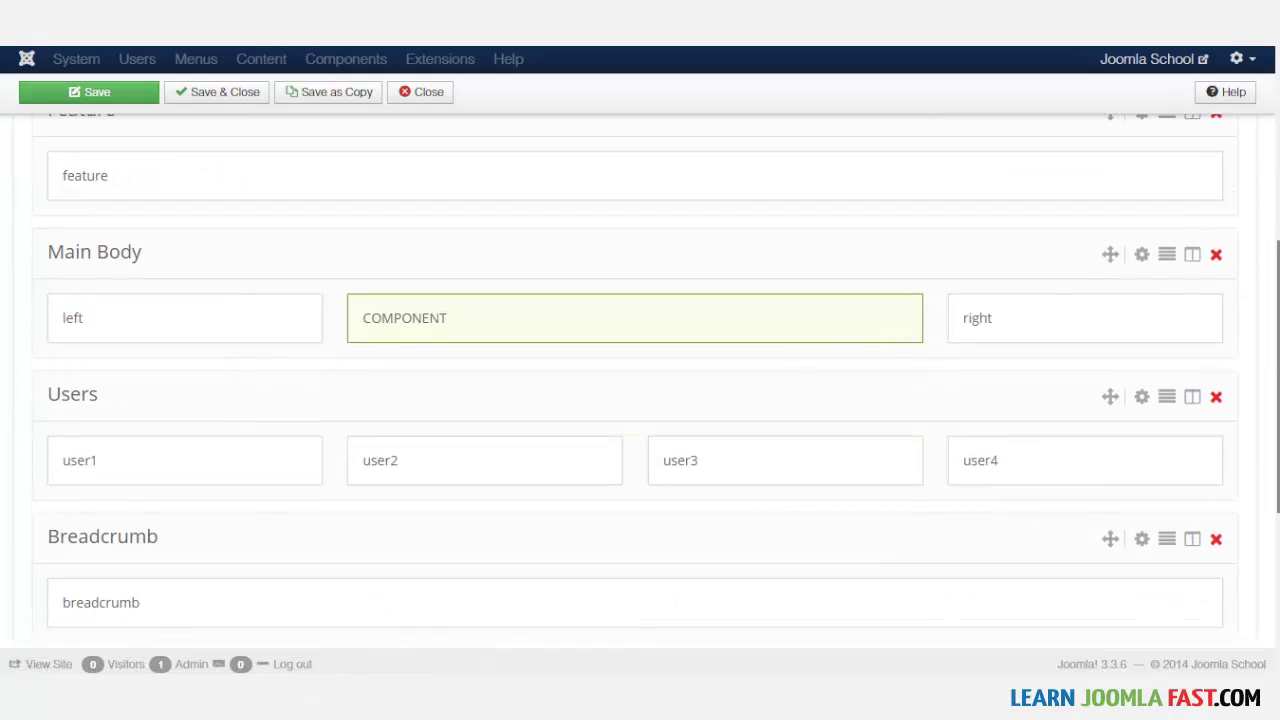
pyautogui.moveTo(1117, 237); pyautogui.dragTo(1109, 470)
pyautogui.scroll(-1, 1274, 383)
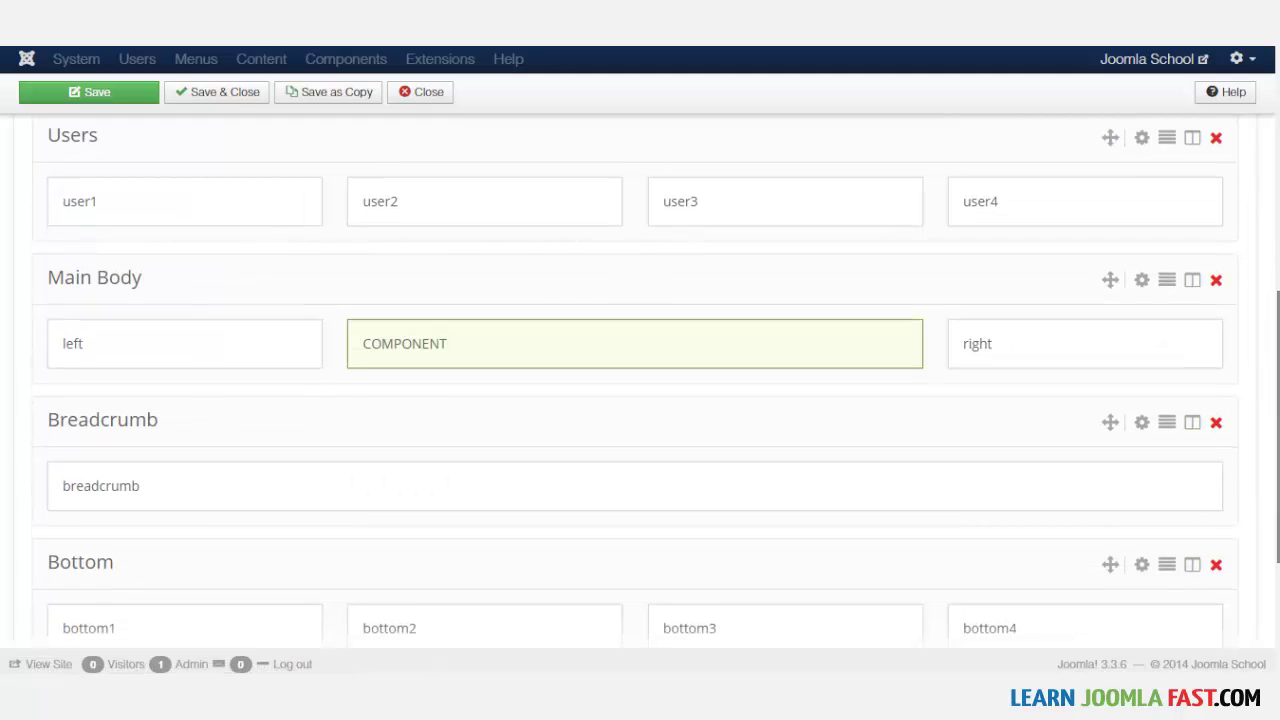
pyautogui.scroll(6, 723, 528)
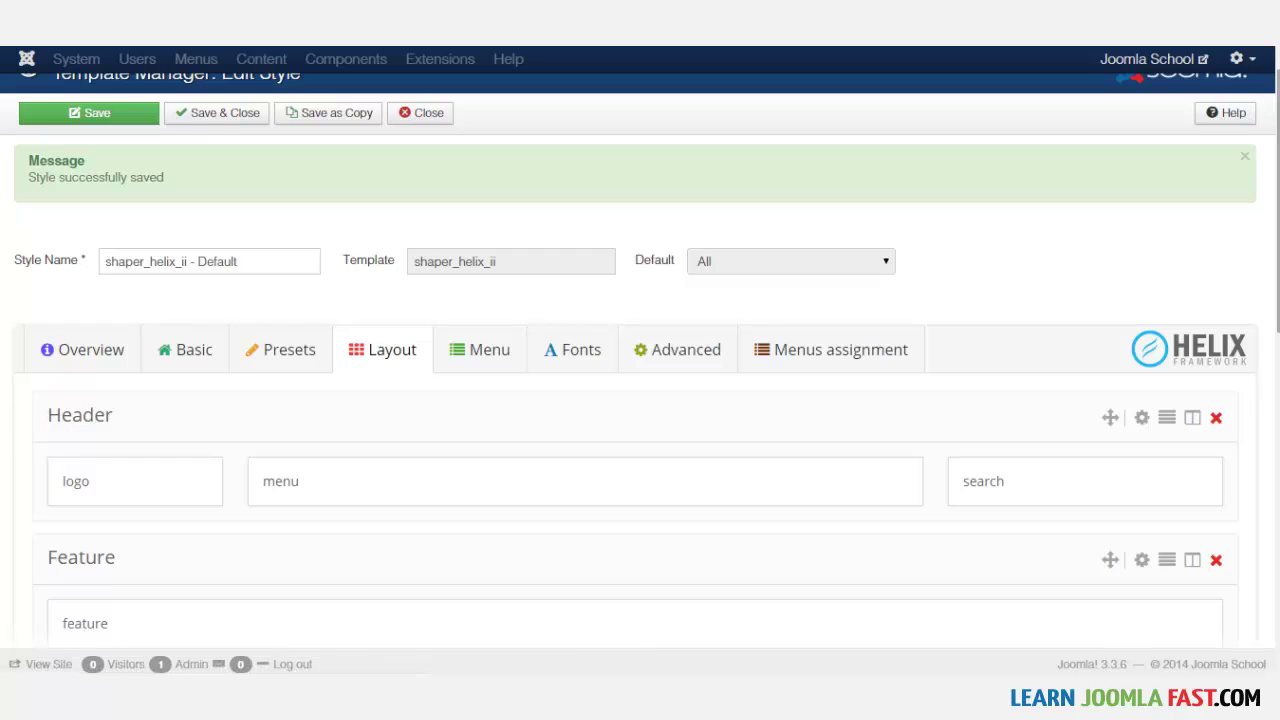
pyautogui.scroll(-2, 405, 287)
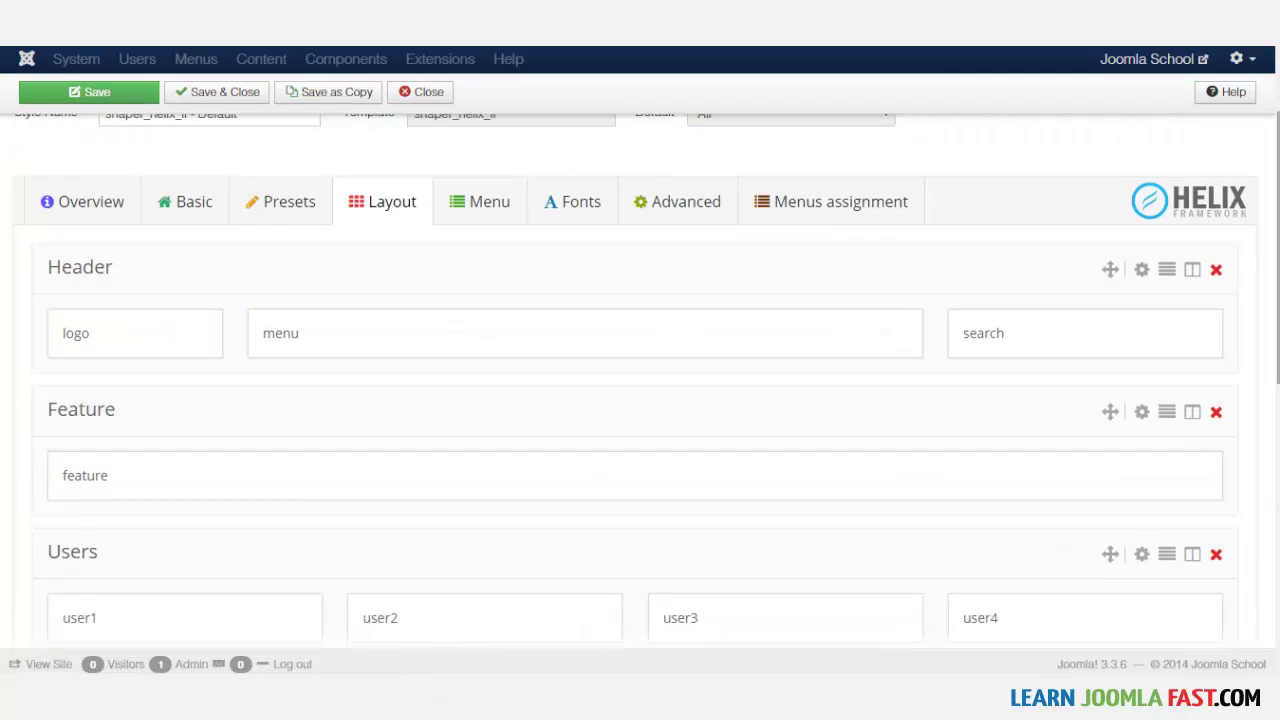
pyautogui.scroll(-2, 1115, 306)
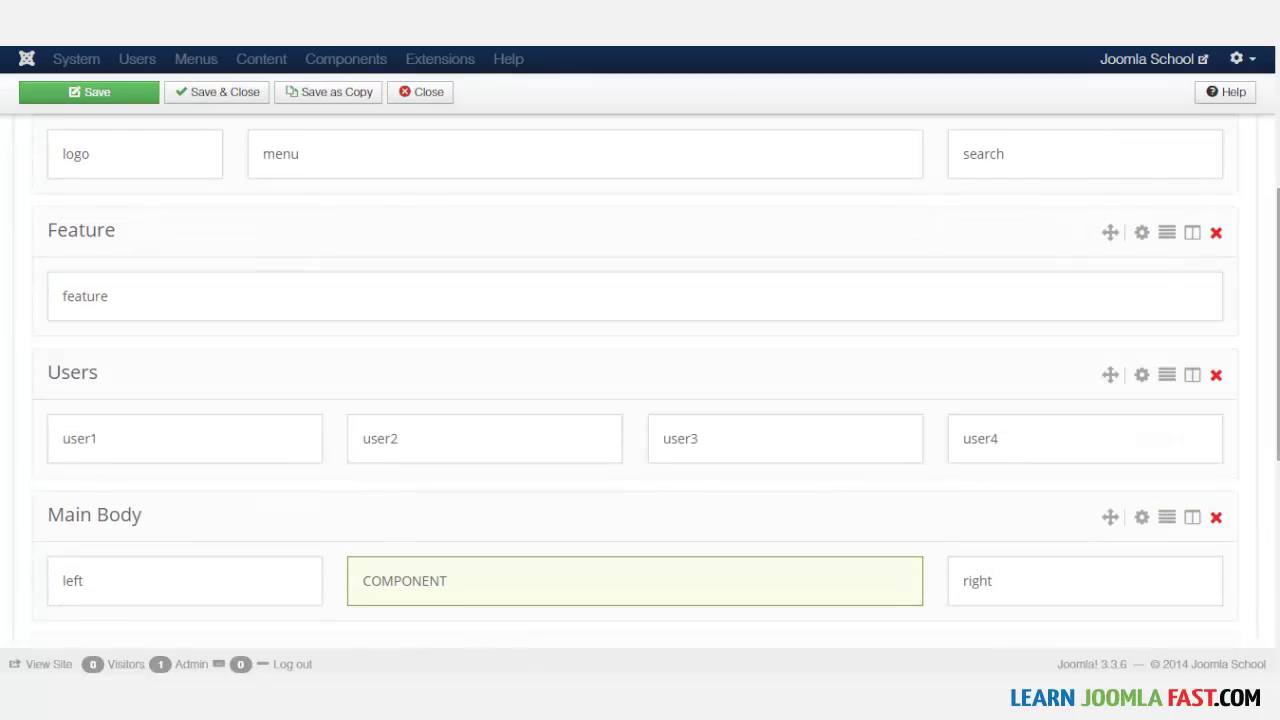
pyautogui.scroll(1, 1277, 362)
pyautogui.scroll(-2, 1277, 362)
pyautogui.scroll(3, 1200, 340)
pyautogui.scroll(-1, 1148, 314)
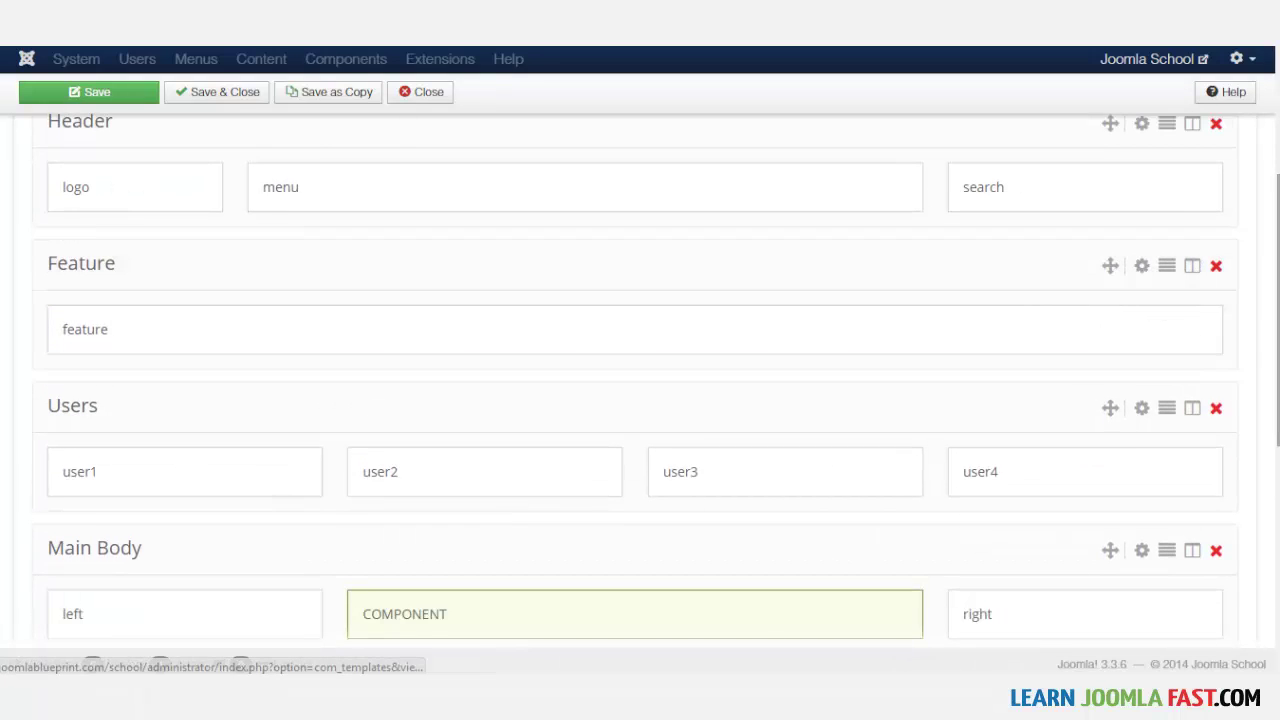
pyautogui.scroll(3, 640, 380)
# Step: Review the Menu settings, keeping Main Menu as the menu and Mega Menu as the type
pyautogui.click(500, 247)
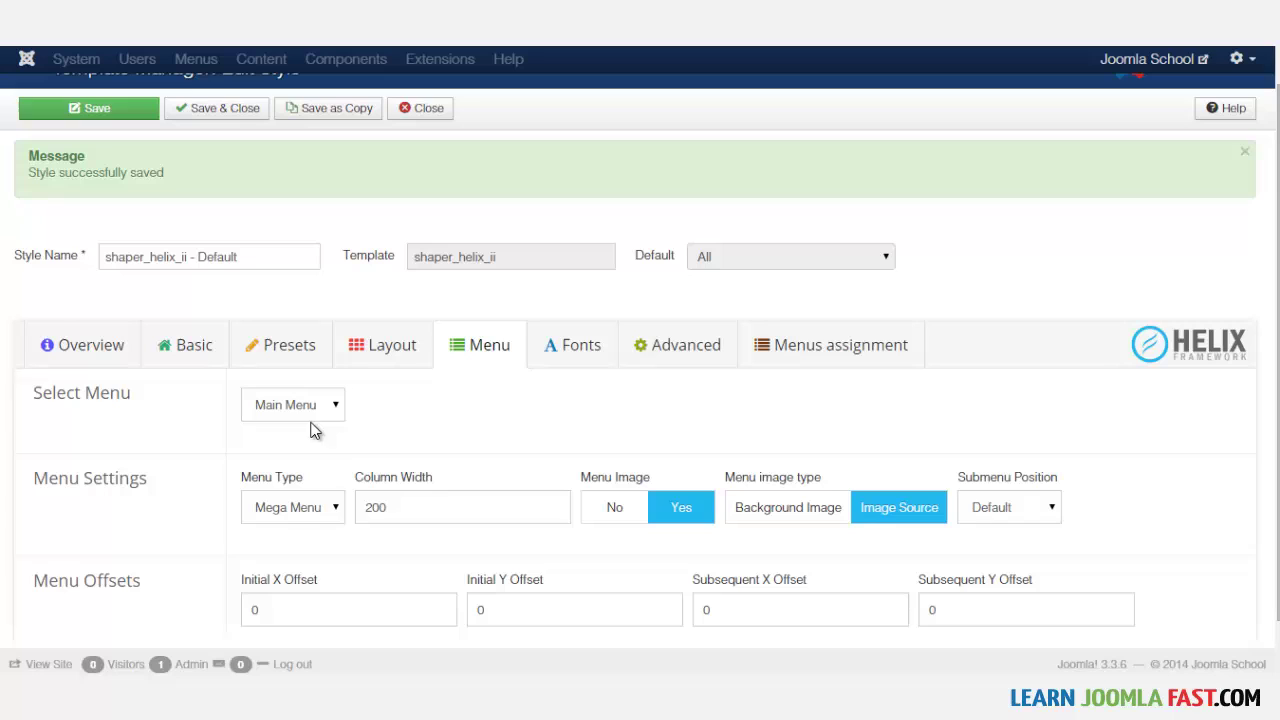
pyautogui.click(287, 414)
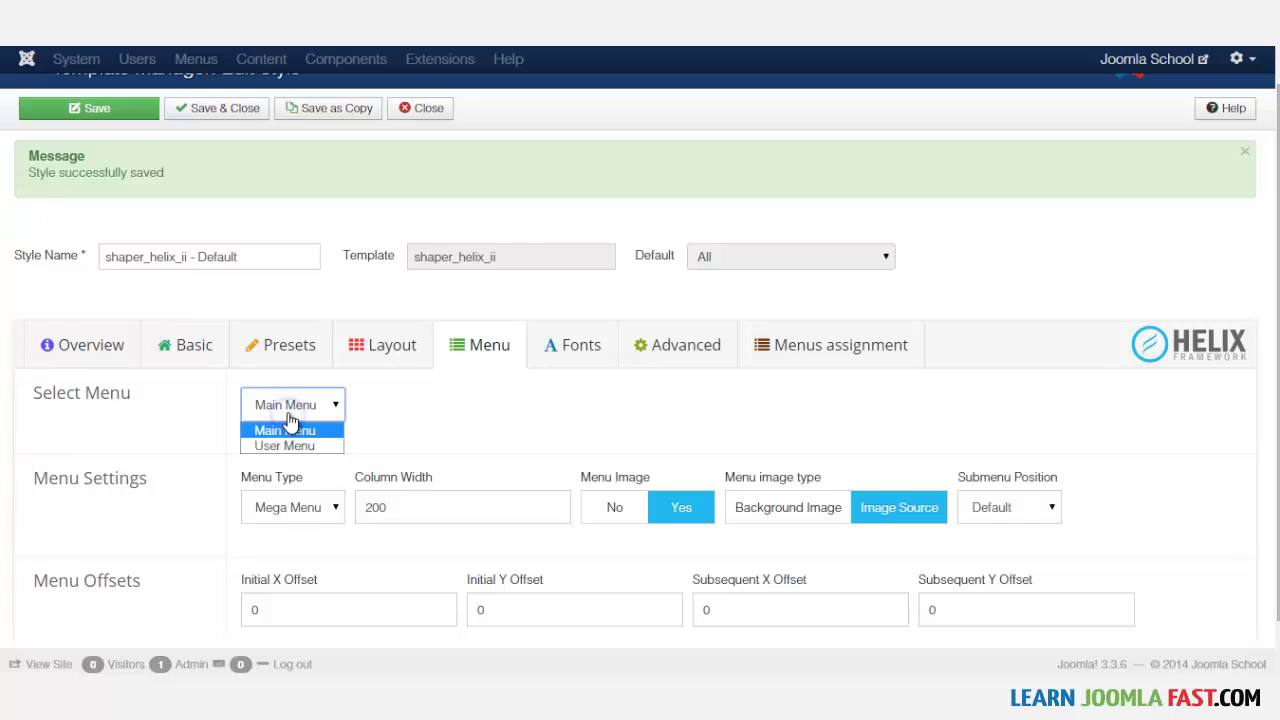
pyautogui.click(287, 428)
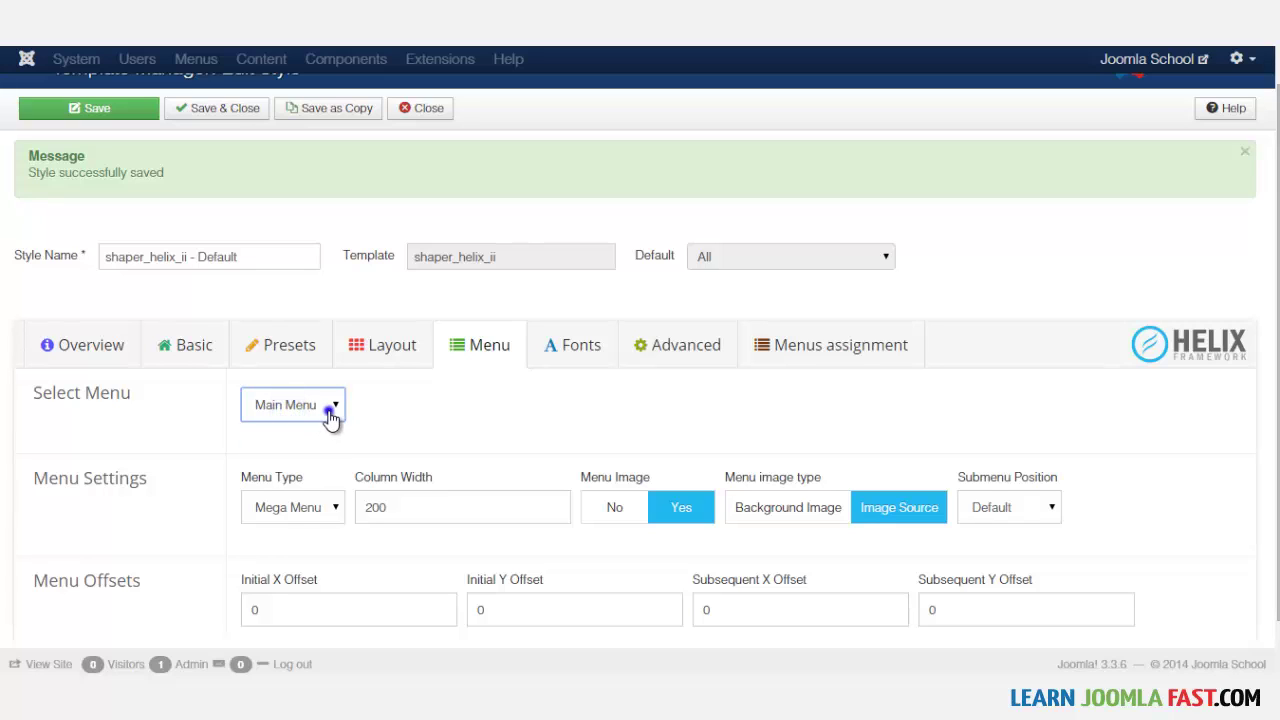
pyautogui.click(331, 415)
pyautogui.click(331, 415)
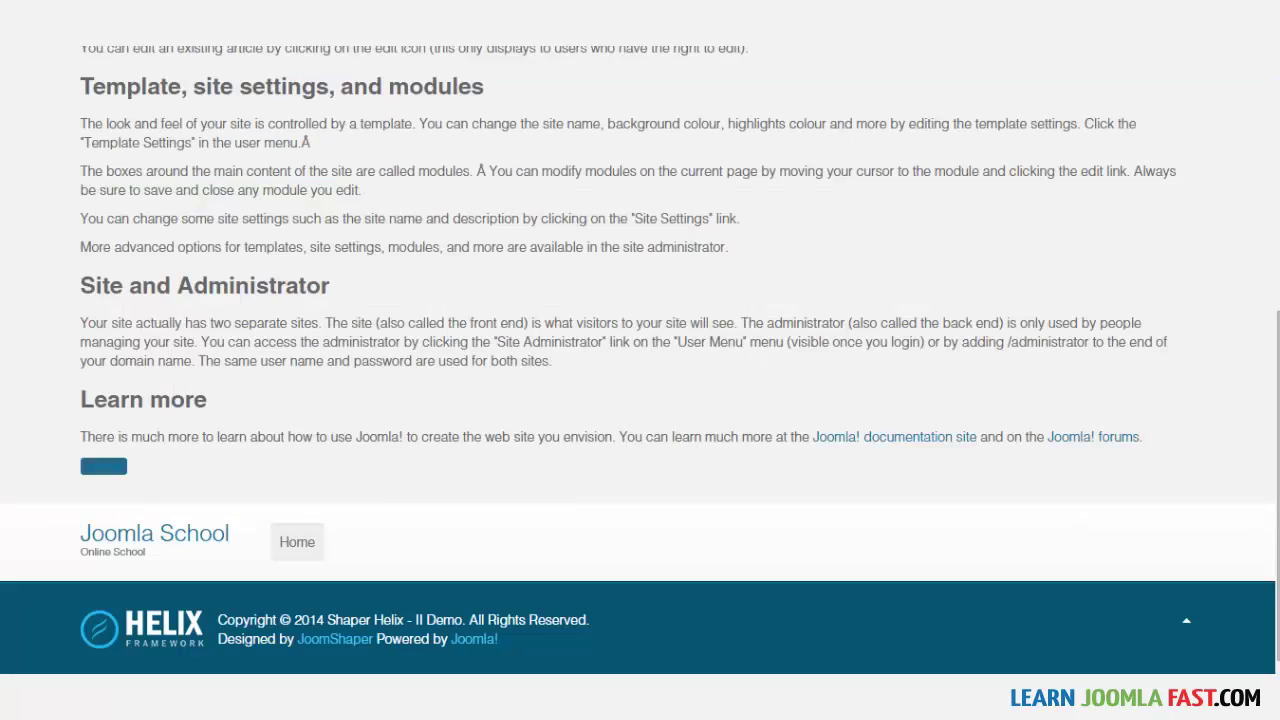
pyautogui.scroll(10, 640, 360)
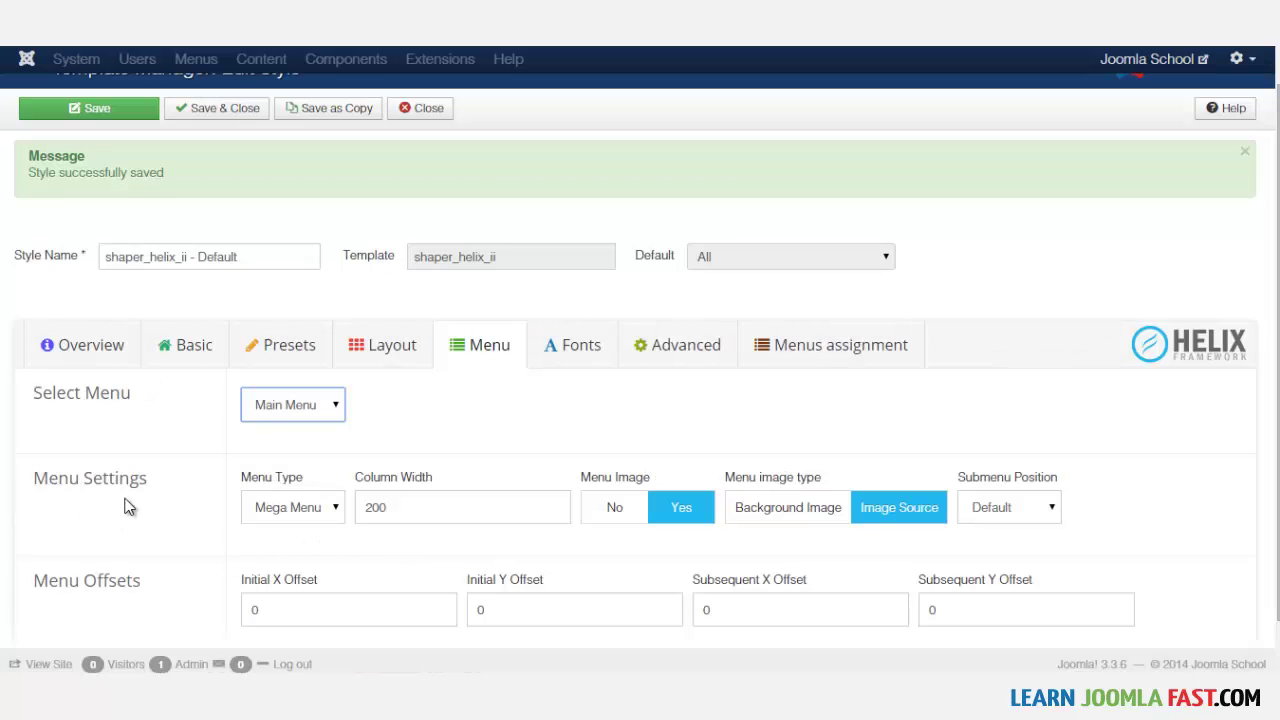
pyautogui.click(330, 508)
pyautogui.click(327, 510)
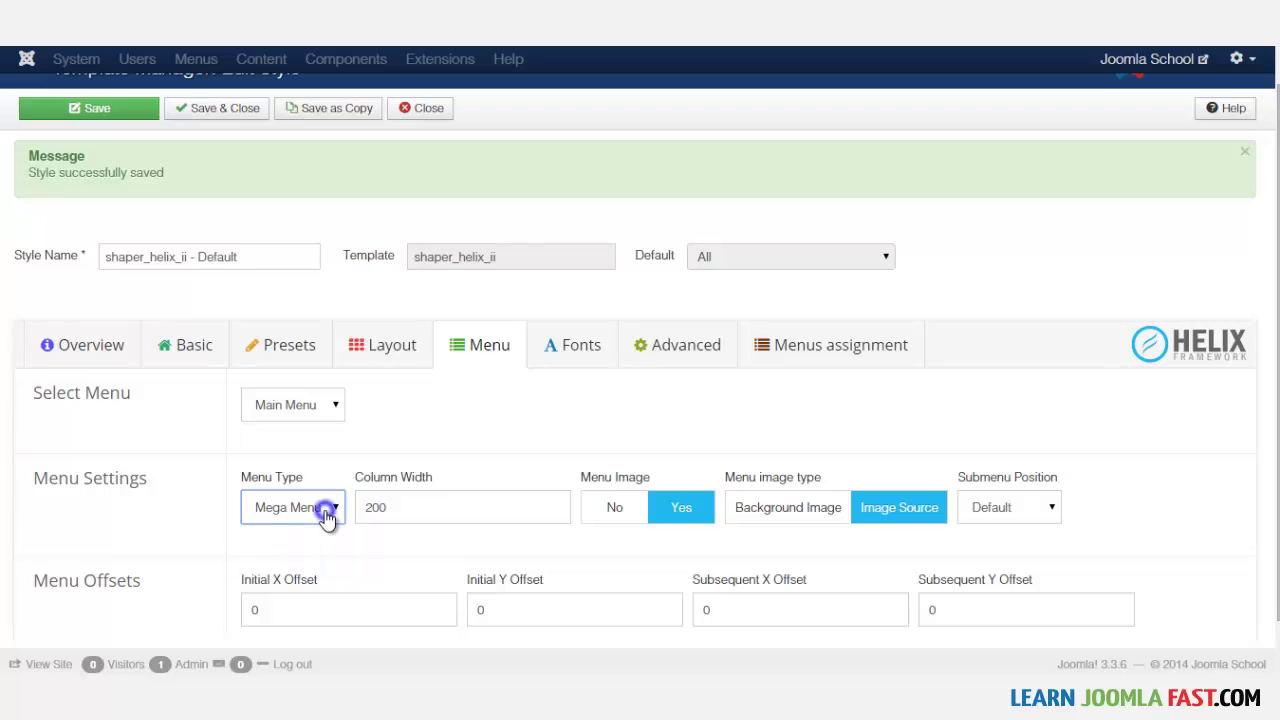
pyautogui.click(877, 431)
pyautogui.scroll(-1, 526, 540)
pyautogui.scroll(1, 889, 481)
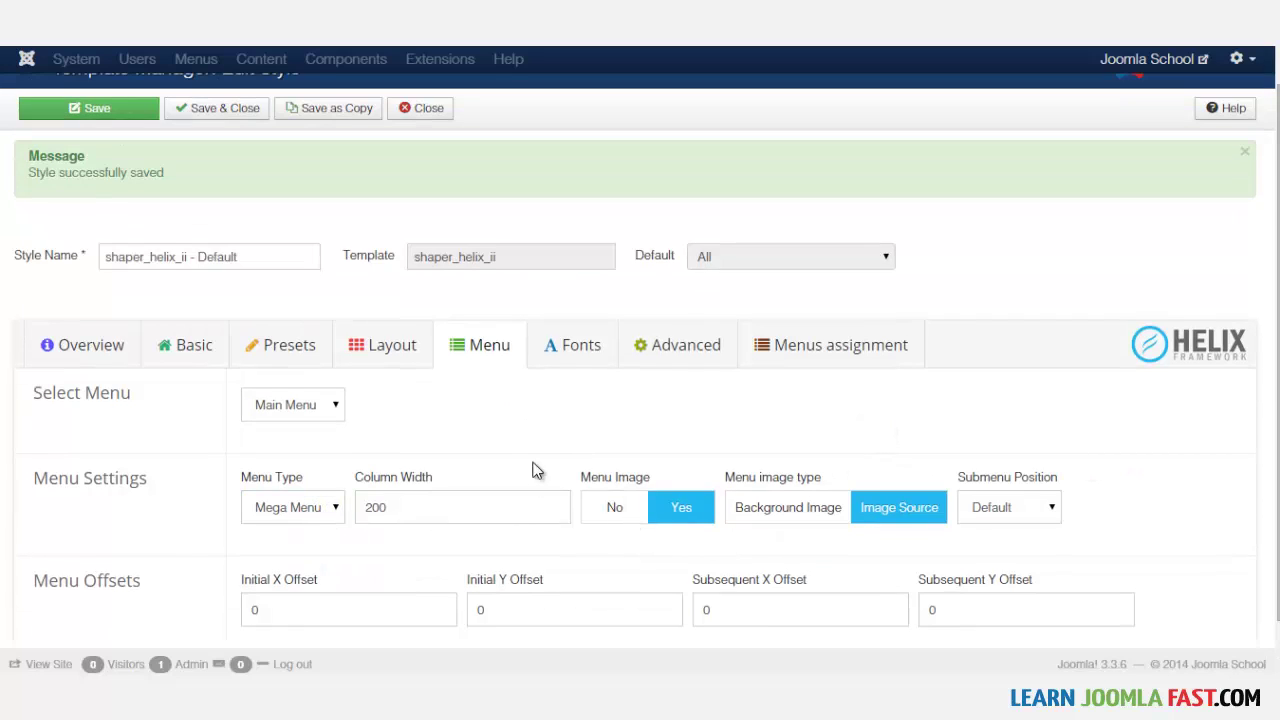
# Step: Look over the Fonts and Advanced settings, switching Google Analytic on and back off
pyautogui.click(569, 350)
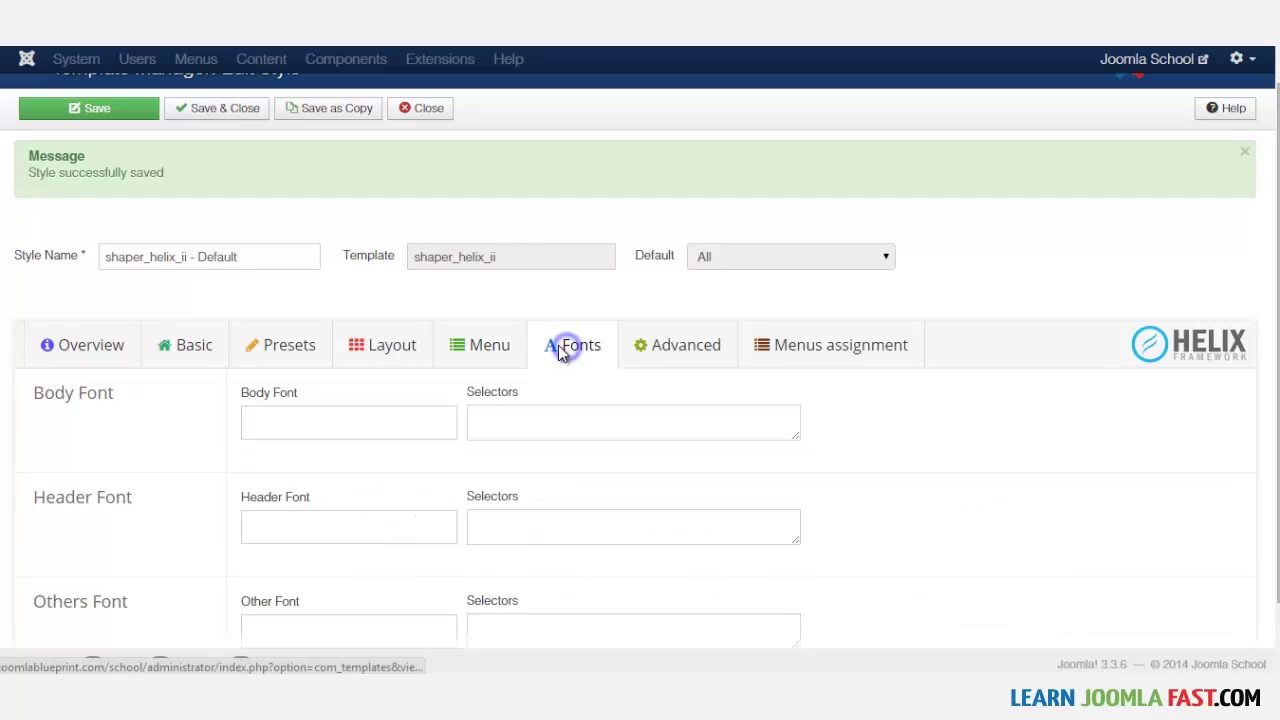
pyautogui.click(672, 350)
pyautogui.scroll(-2, 694, 465)
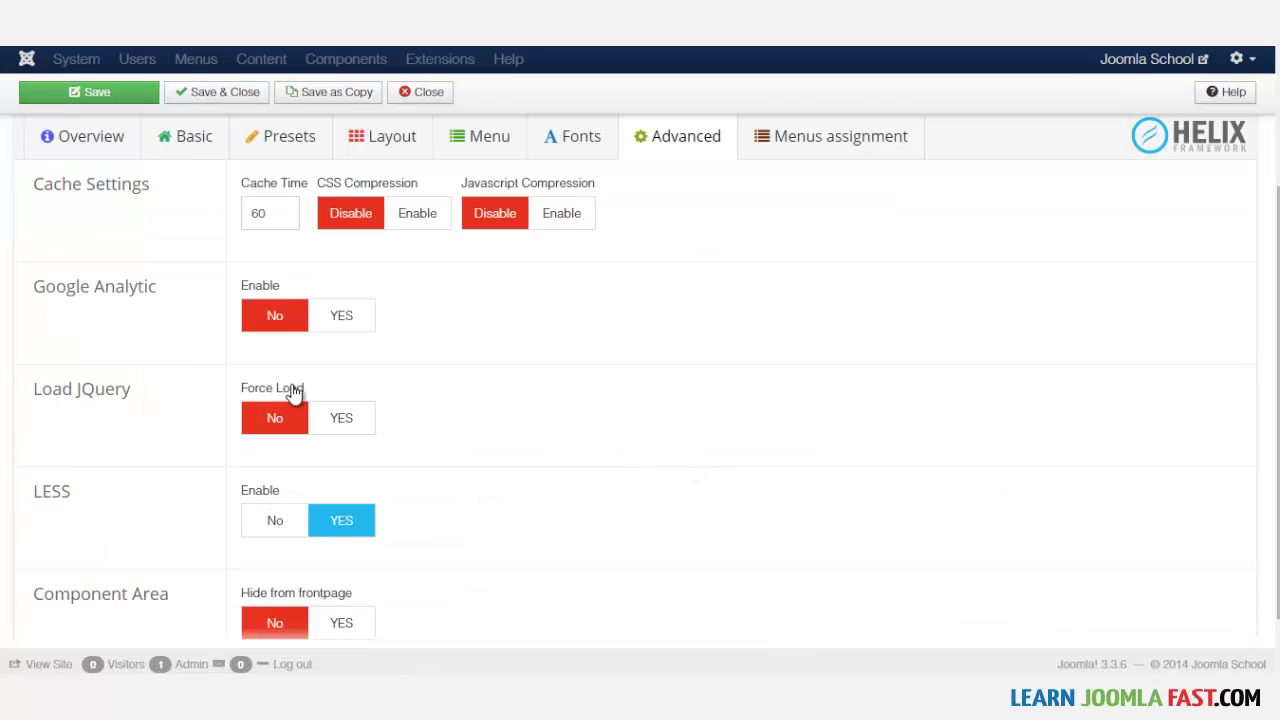
pyautogui.click(341, 316)
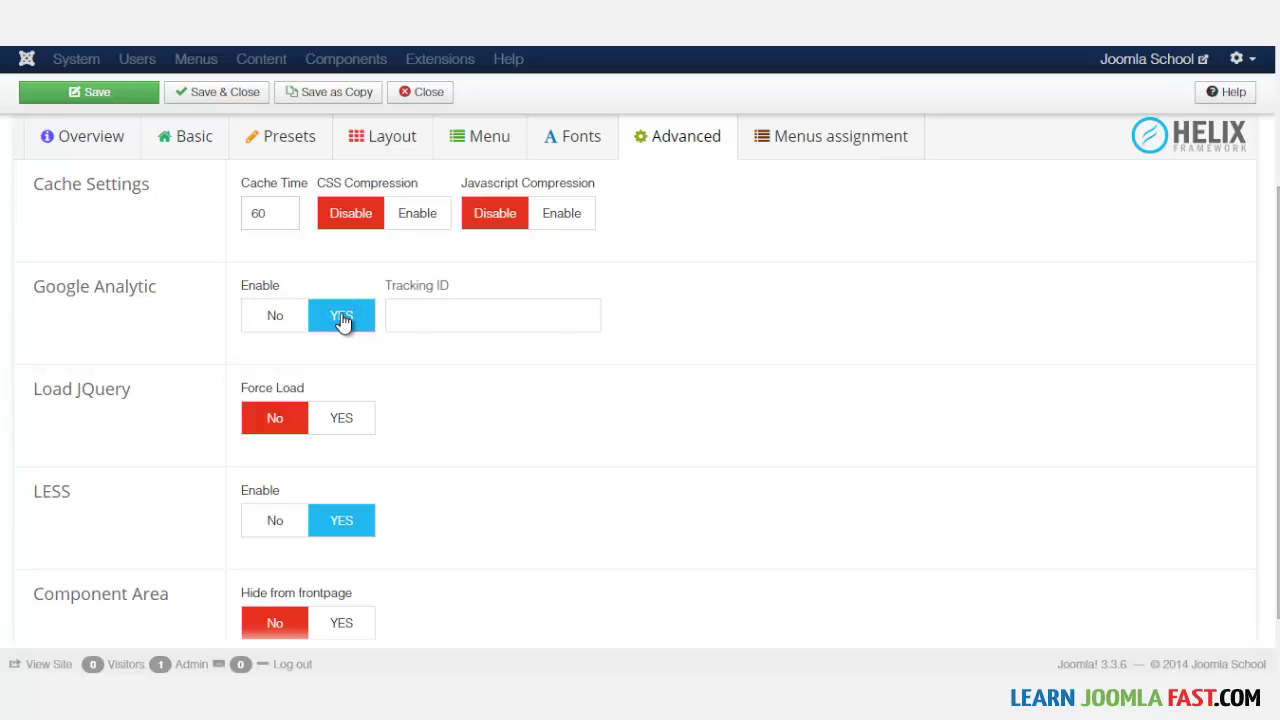
pyautogui.click(472, 318)
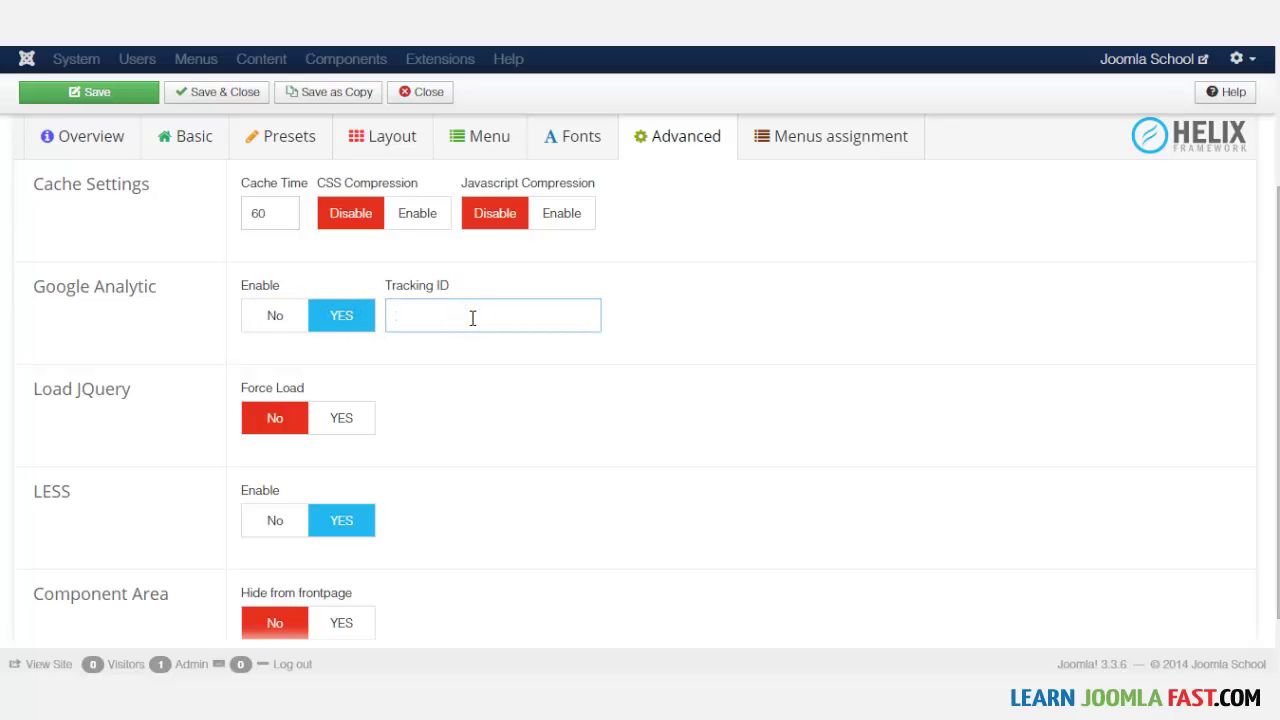
pyautogui.click(275, 319)
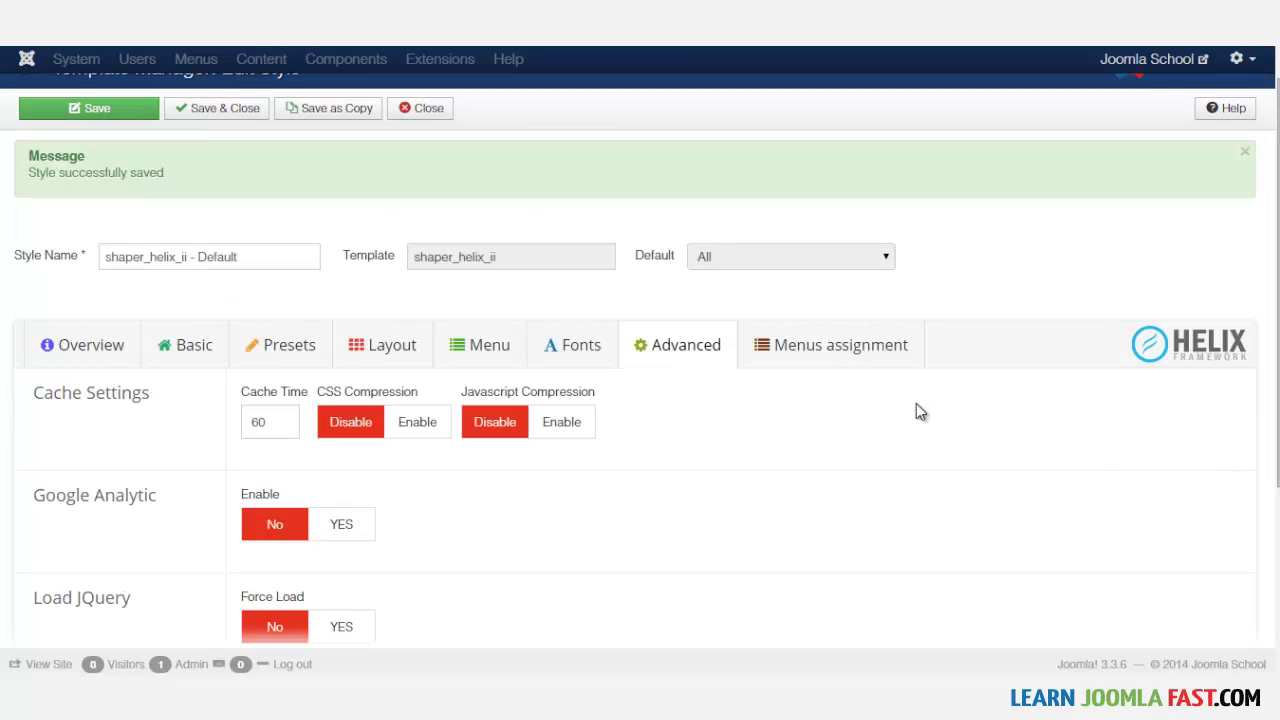
# Step: Show the Menus assignment checklists and scroll through the Main Menu and User Menu items
pyautogui.click(822, 352)
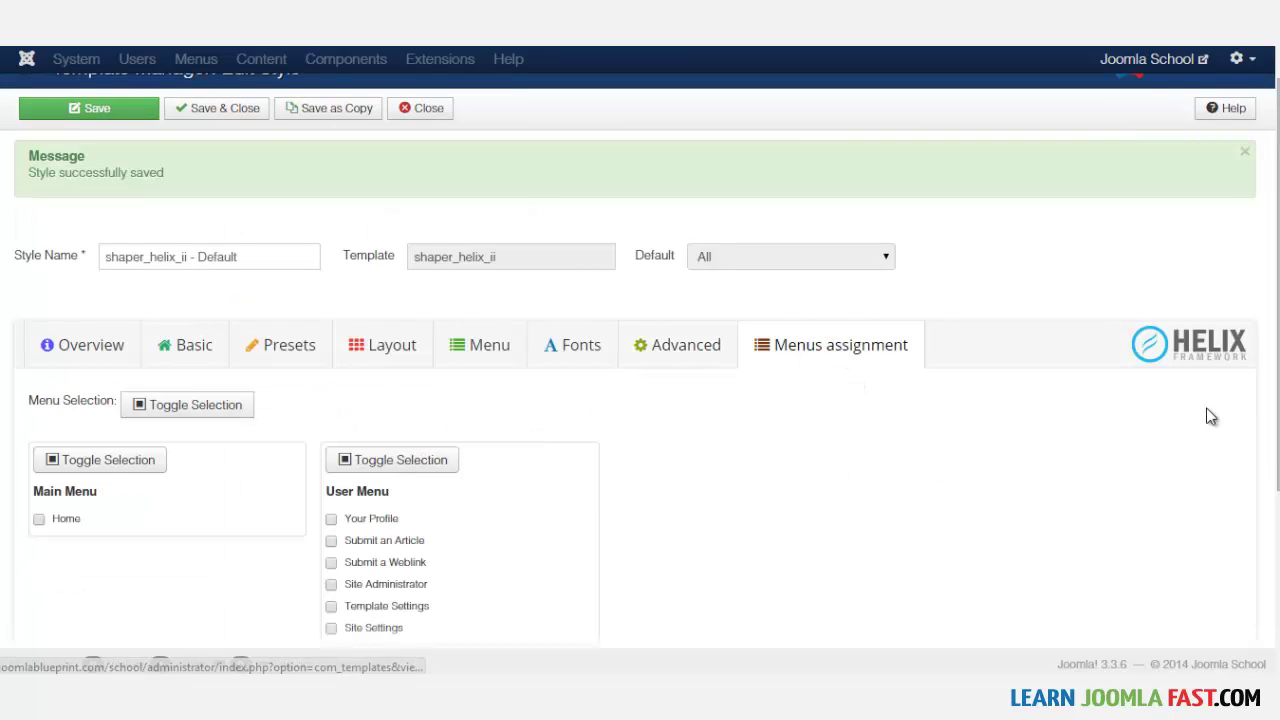
pyautogui.scroll(-2, 1214, 409)
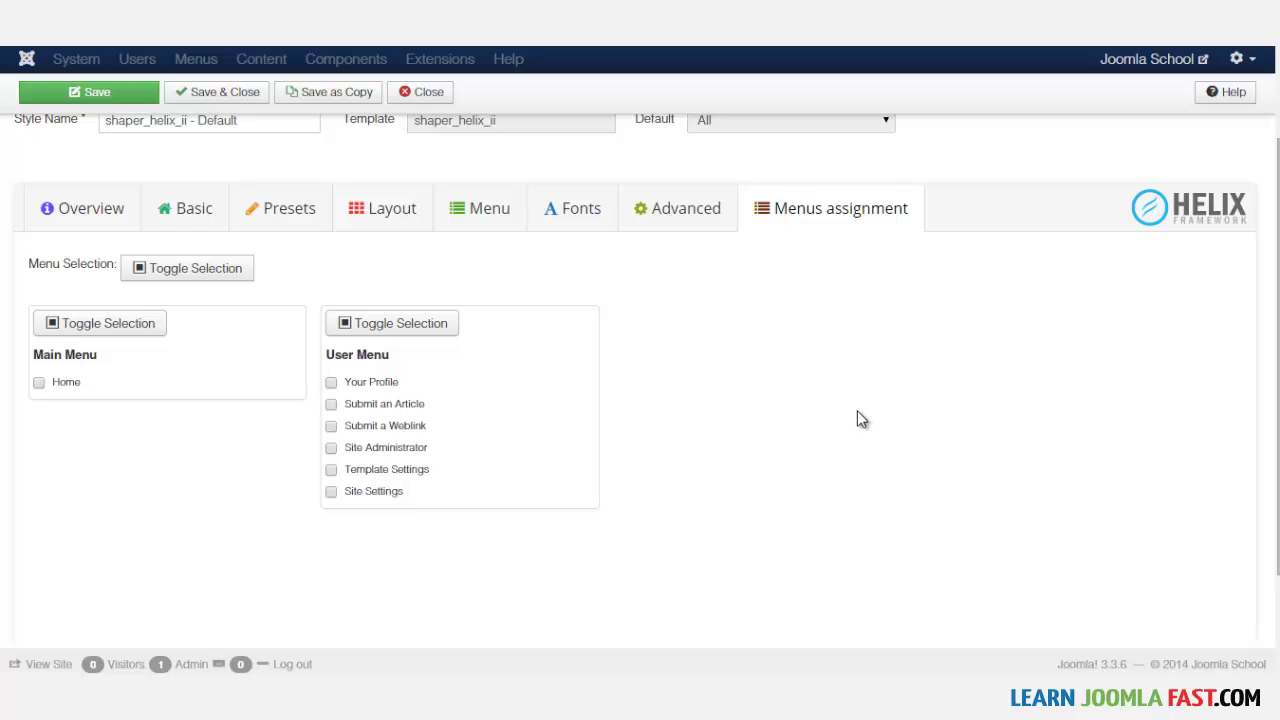
pyautogui.click(94, 210)
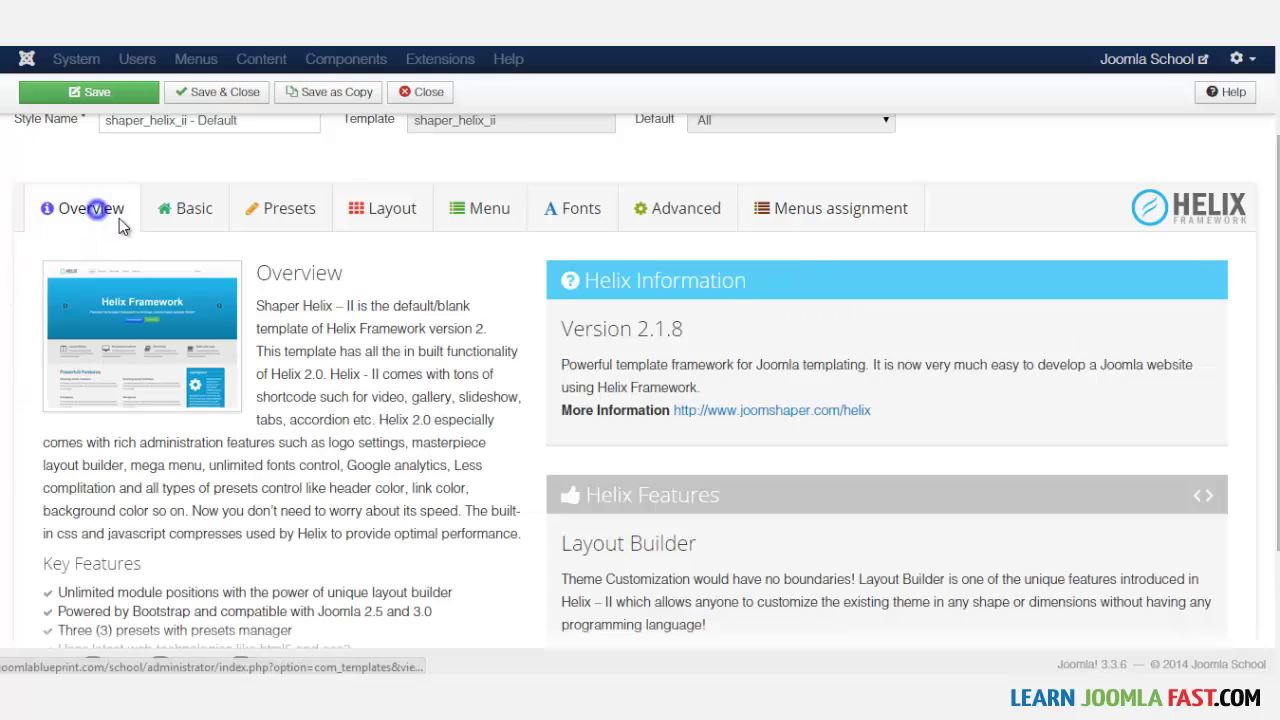
pyautogui.click(578, 212)
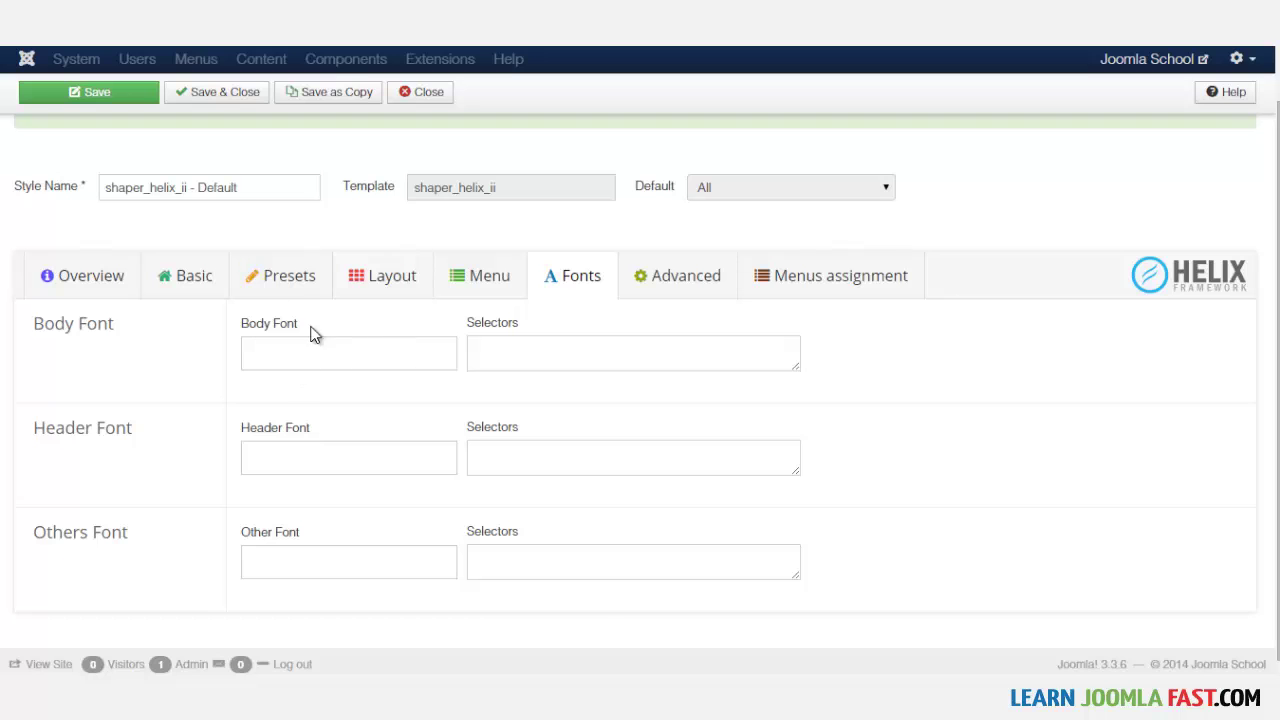
pyautogui.click(62, 282)
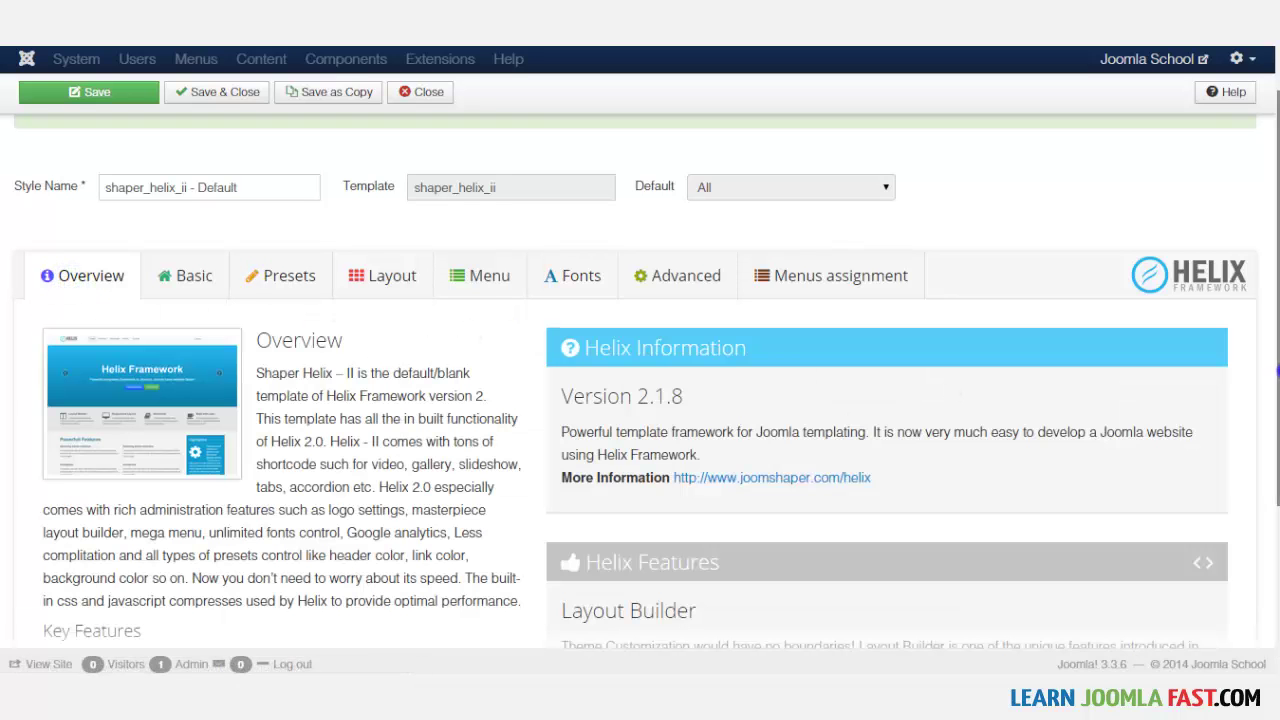
pyautogui.scroll(-2, 427, 340)
pyautogui.scroll(4, 427, 340)
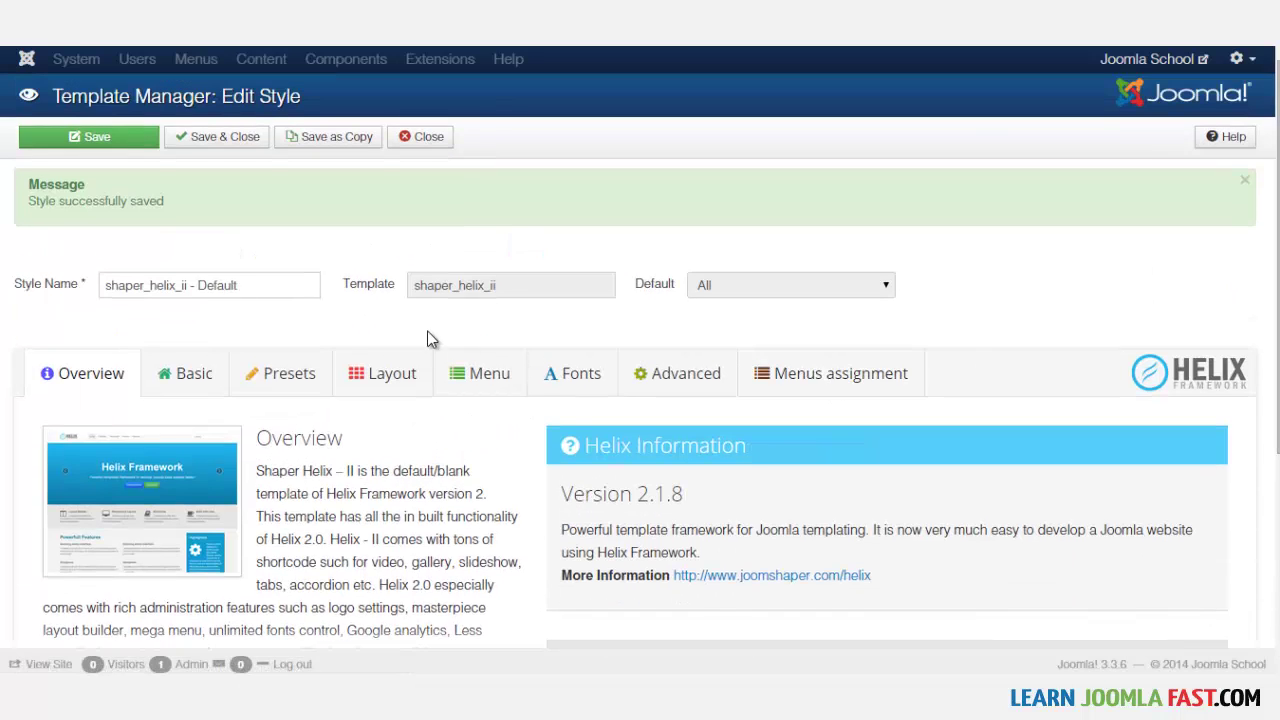